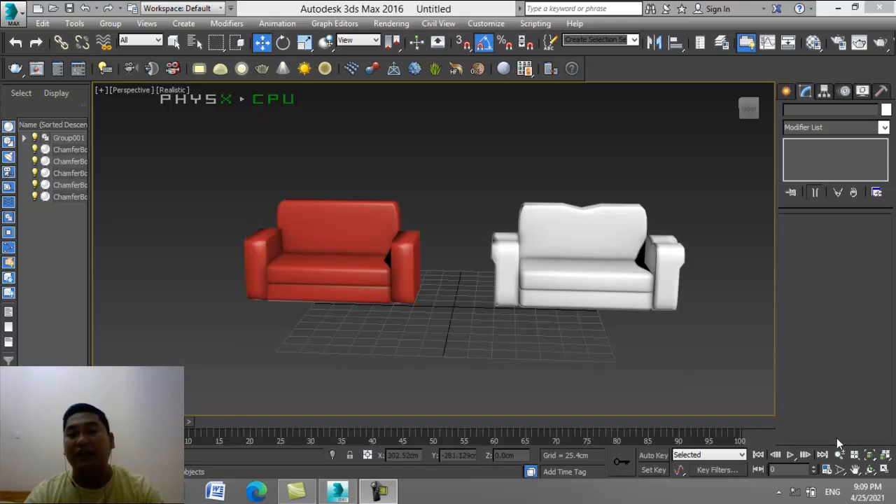
Examine the red and white sofas from the front and the side in the Perspective view
{"action": "key", "text": "e"}
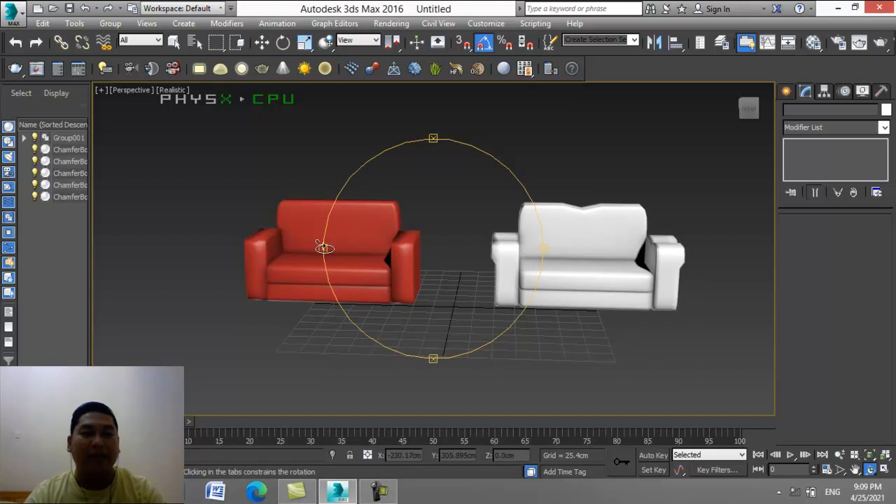
{"action": "left_click_drag", "start_coordinate": [321, 248], "coordinate": [354, 232]}
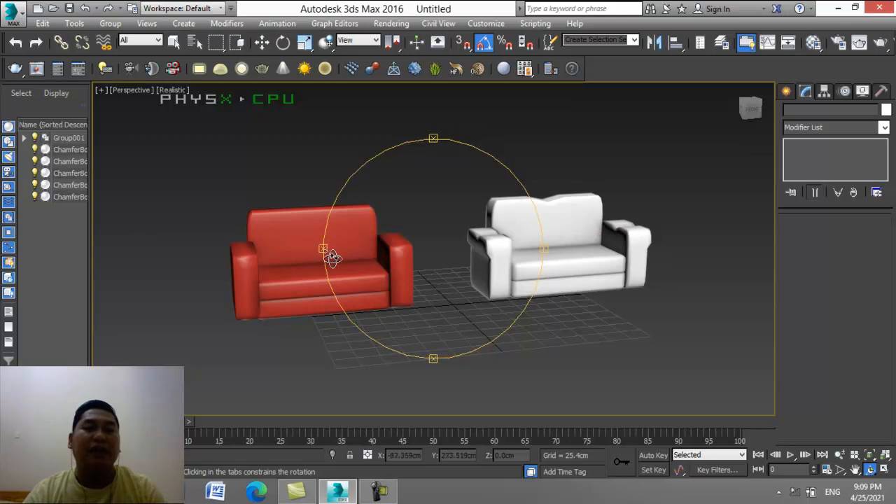
{"action": "left_click_drag", "start_coordinate": [322, 249], "coordinate": [309, 223]}
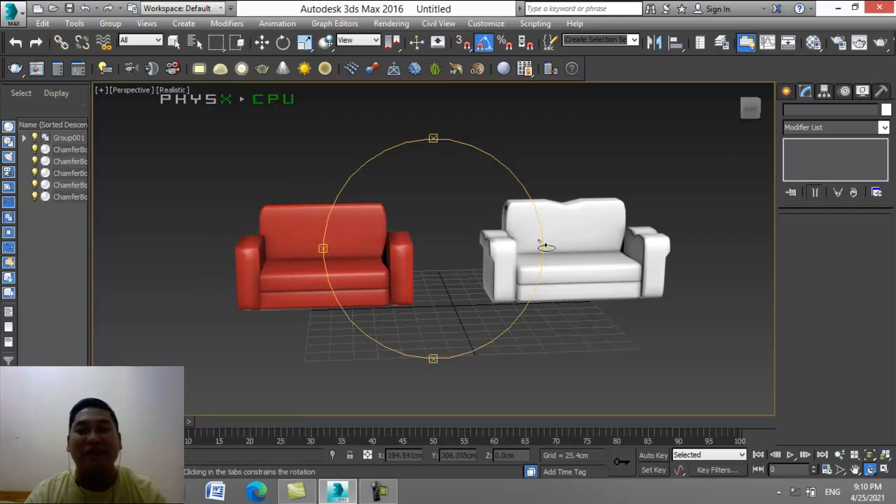
{"action": "left_click_drag", "start_coordinate": [548, 249], "coordinate": [463, 239]}
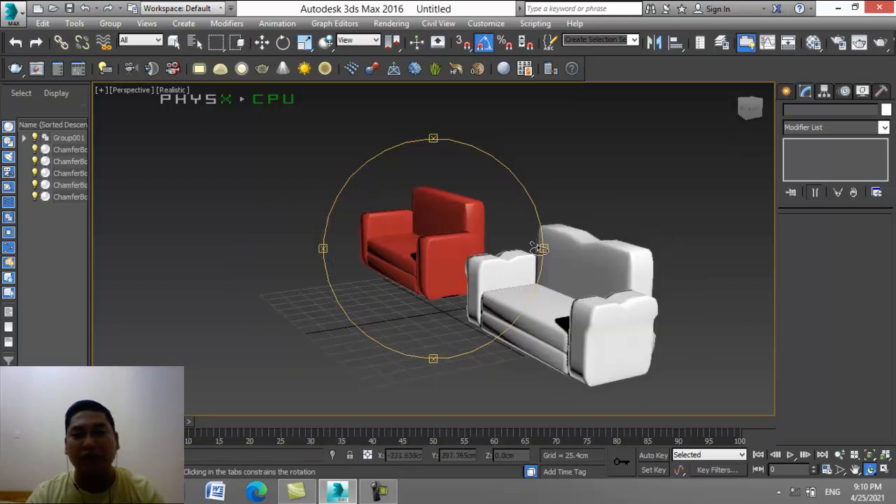
{"action": "left_click_drag", "start_coordinate": [543, 250], "coordinate": [504, 245]}
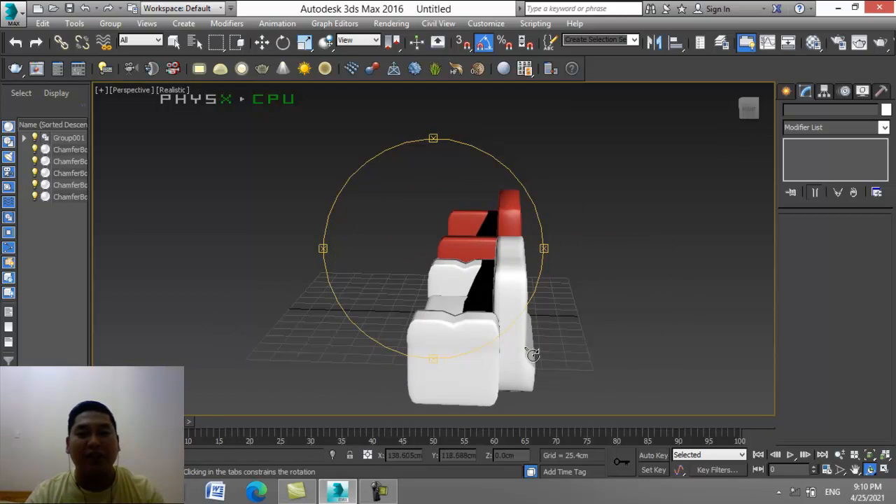
{"action": "left_click_drag", "start_coordinate": [545, 250], "coordinate": [578, 244]}
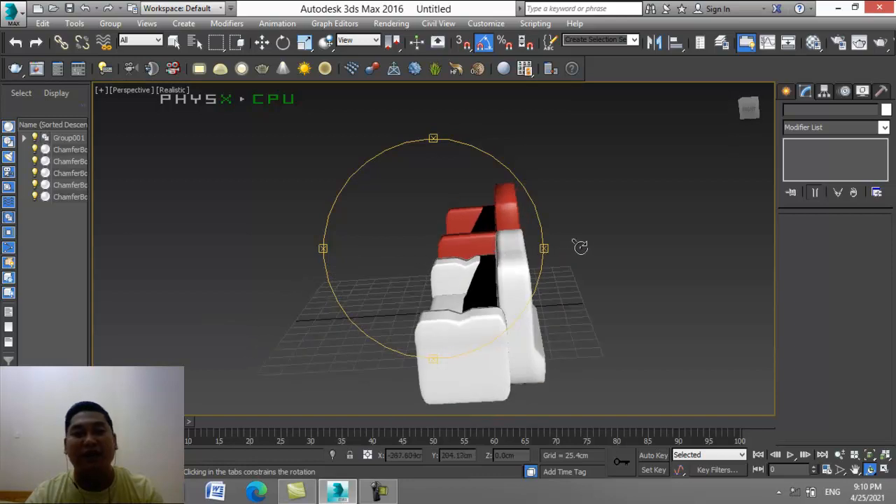
{"action": "left_click_drag", "start_coordinate": [324, 250], "coordinate": [409, 260]}
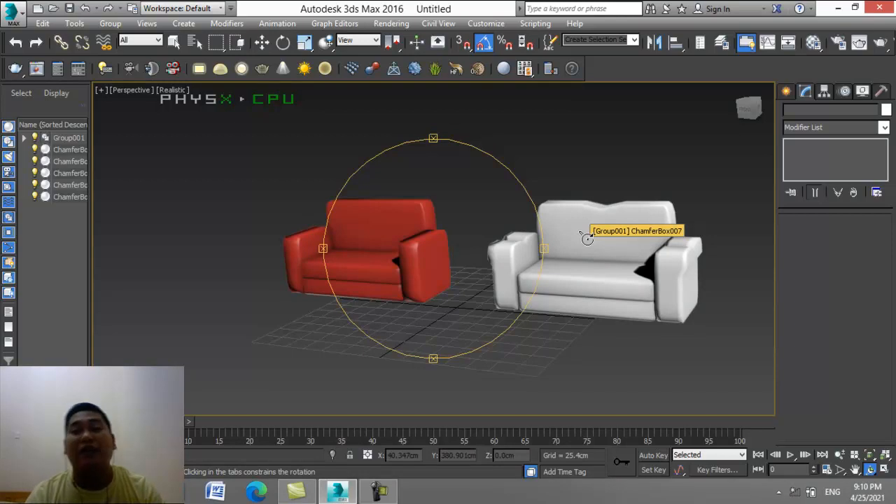
Compare the mesh density of the red and white sofas in wireframe and edged-faces display
{"action": "key", "text": "F3"}
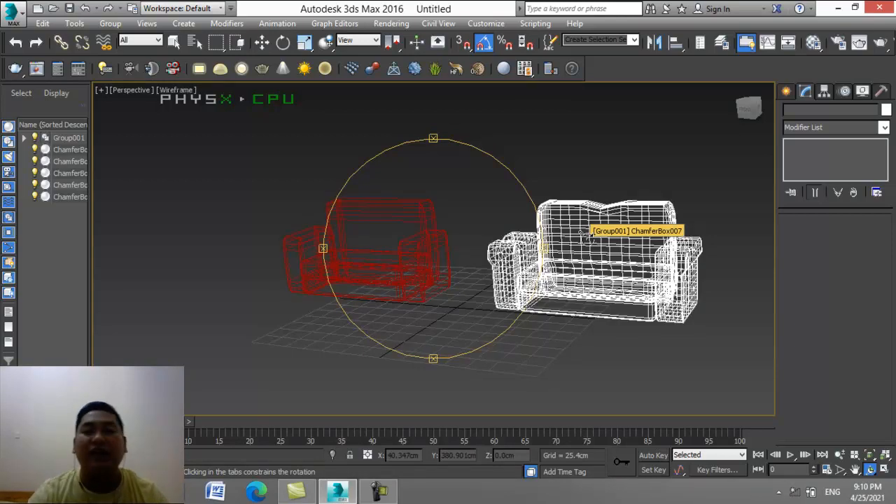
{"action": "mouse_move", "coordinate": [544, 248]}
{"action": "left_mouse_down"}
{"action": "mouse_move", "coordinate": [379, 249]}
{"action": "mouse_move", "coordinate": [548, 248]}
{"action": "left_mouse_up"}
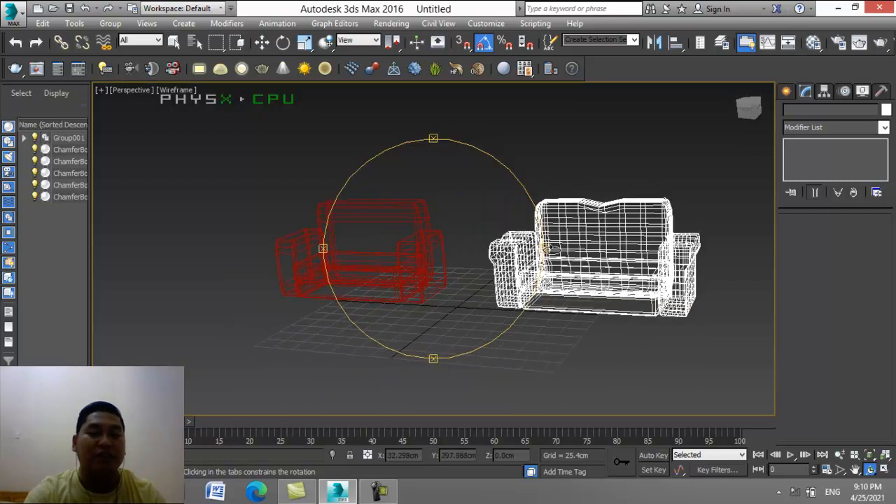
{"action": "key", "text": "F3"}
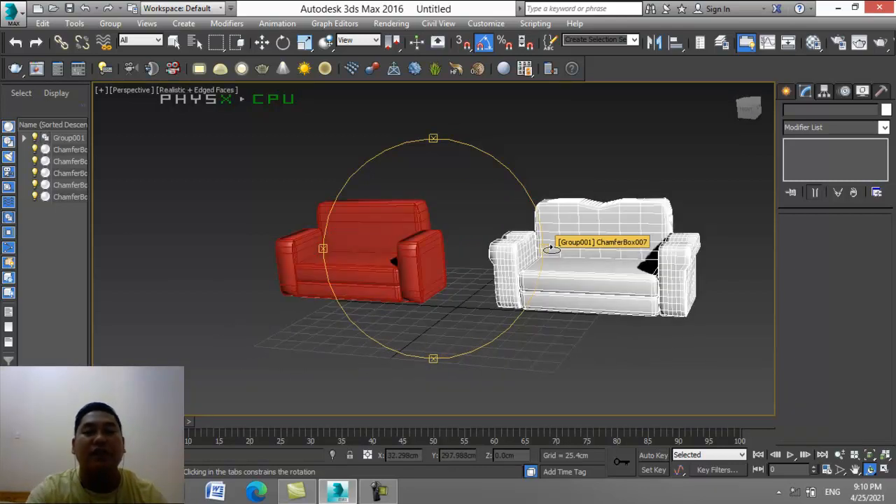
{"action": "key", "text": "F4"}
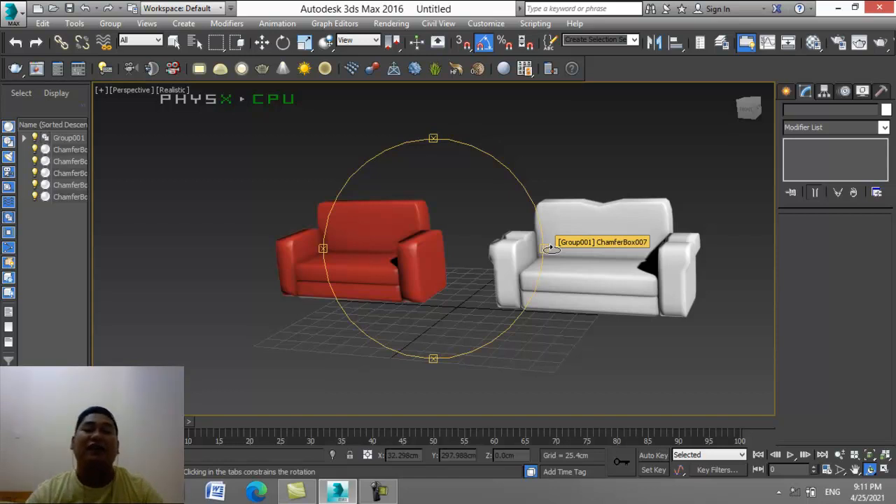
{"action": "mouse_move", "coordinate": [540, 250]}
{"action": "left_mouse_down"}
{"action": "mouse_move", "coordinate": [426, 252]}
{"action": "mouse_move", "coordinate": [558, 251]}
{"action": "mouse_move", "coordinate": [512, 246]}
{"action": "mouse_move", "coordinate": [462, 258]}
{"action": "mouse_move", "coordinate": [525, 255]}
{"action": "left_mouse_up"}
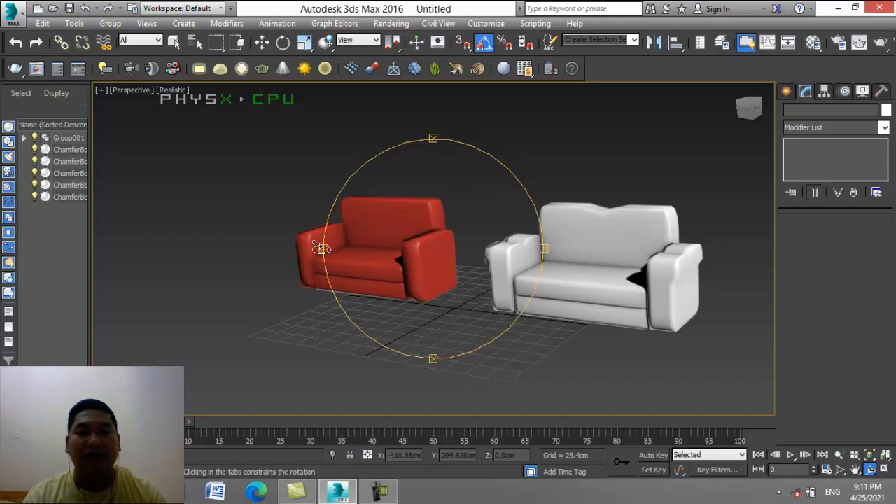
{"action": "mouse_move", "coordinate": [321, 247]}
{"action": "left_mouse_down"}
{"action": "mouse_move", "coordinate": [364, 249]}
{"action": "mouse_move", "coordinate": [333, 237]}
{"action": "left_mouse_up"}
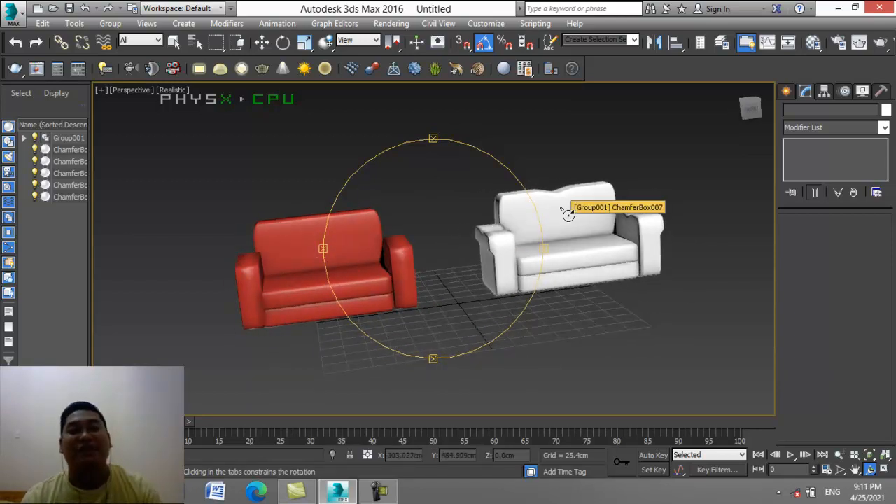
{"action": "middle_click_drag", "start_coordinate": [636, 190], "coordinate": [642, 210], "text": "alt"}
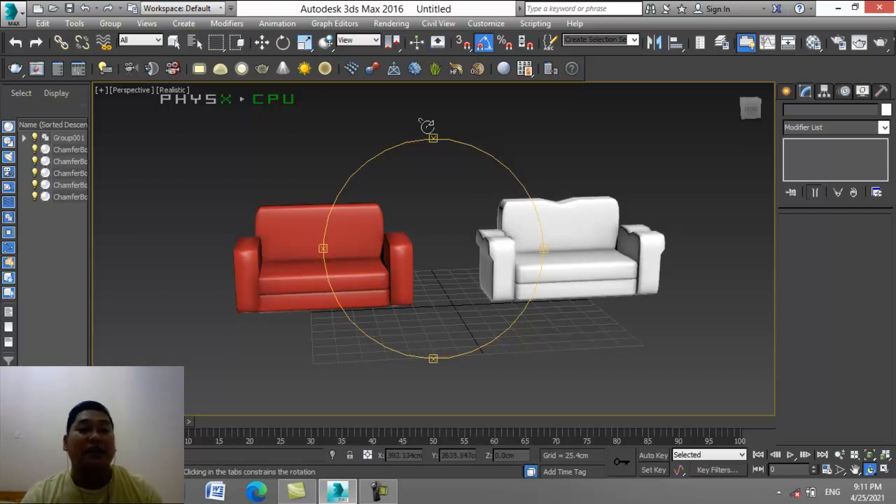
{"action": "key", "text": "ctrl+d"}
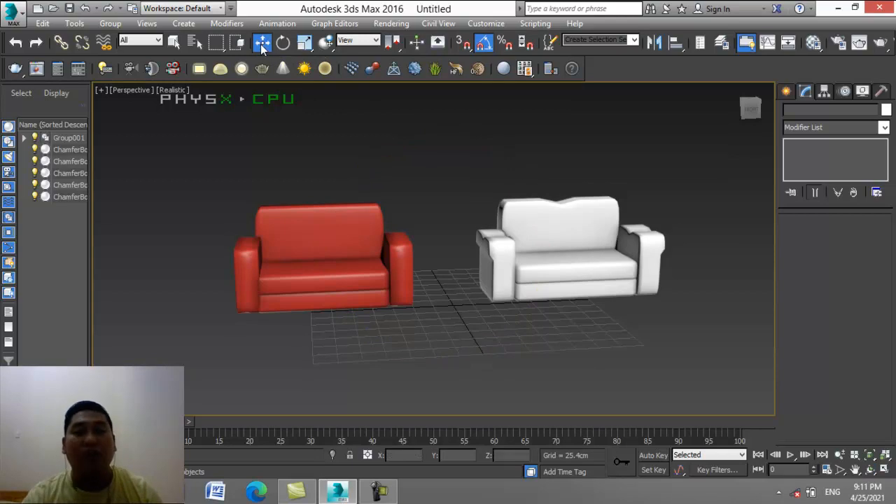
Select the red sofa's backrest, look up the ChamferBox tool among the Extended Primitives, and return to the backrest's parameters
{"action": "left_click", "coordinate": [342, 213]}
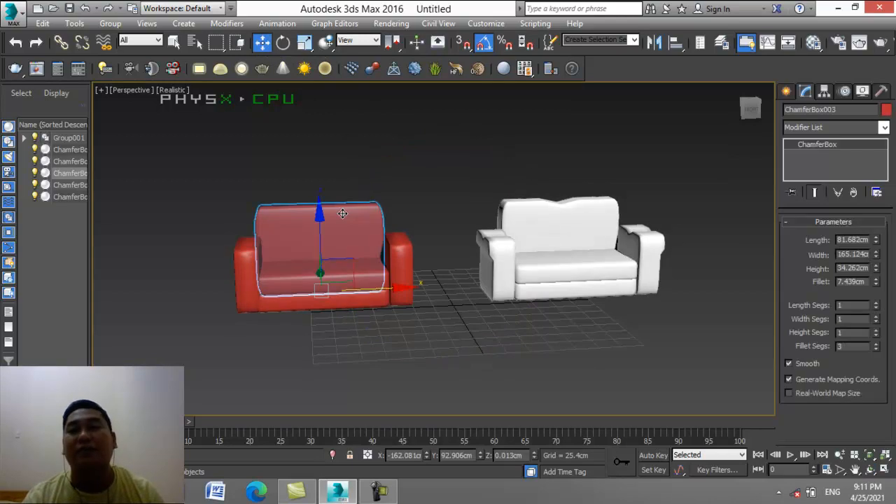
{"action": "left_click", "coordinate": [787, 92]}
{"action": "left_click", "coordinate": [812, 131]}
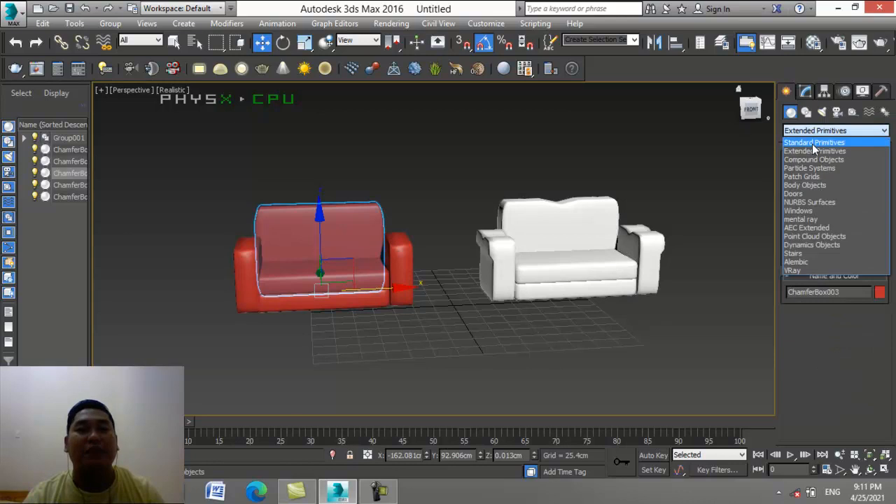
{"action": "left_click", "coordinate": [812, 143]}
{"action": "left_click", "coordinate": [806, 131]}
{"action": "left_click", "coordinate": [809, 152]}
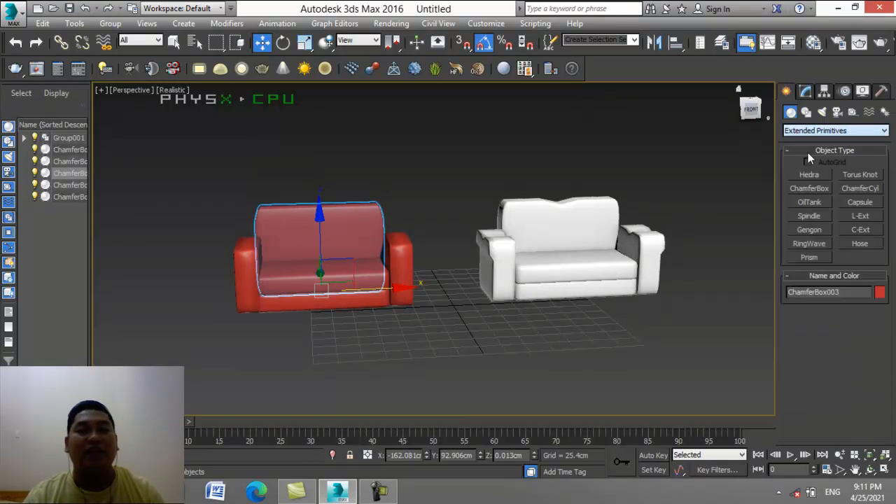
{"action": "left_click", "coordinate": [811, 189]}
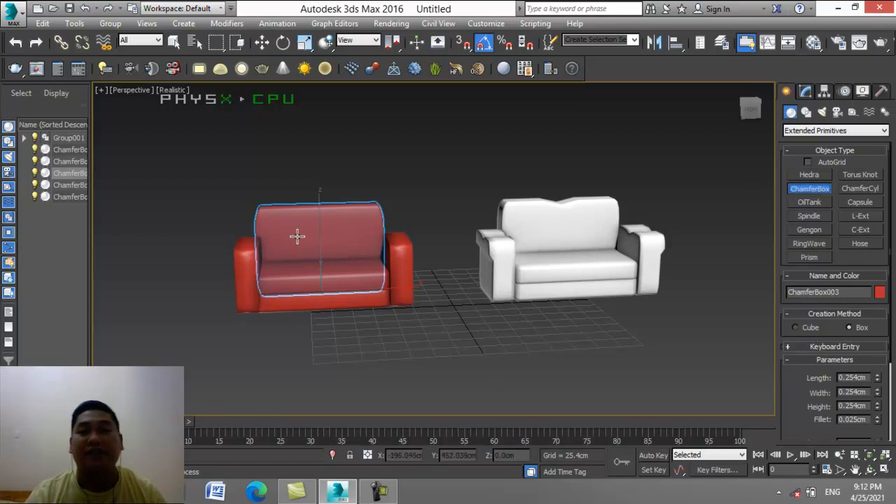
{"action": "left_click", "coordinate": [806, 92]}
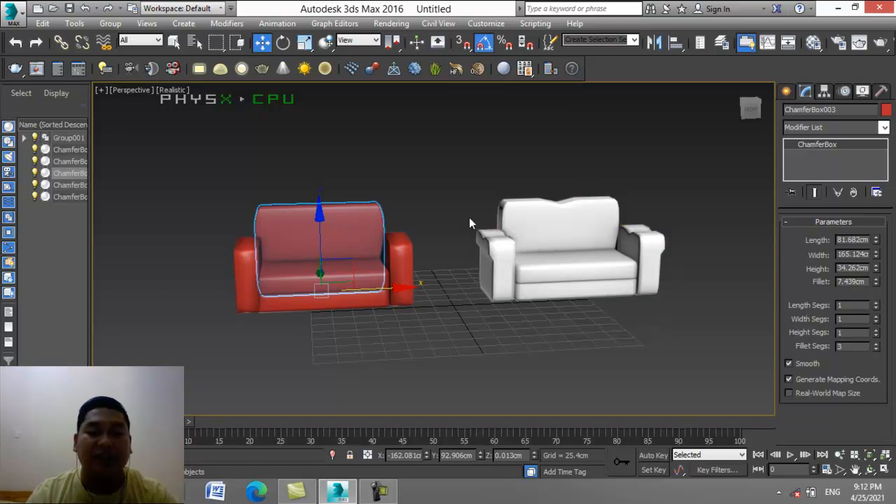
Set the length, width and height segments of the red sofa's backrest to 7 each
{"action": "key", "text": "F3"}
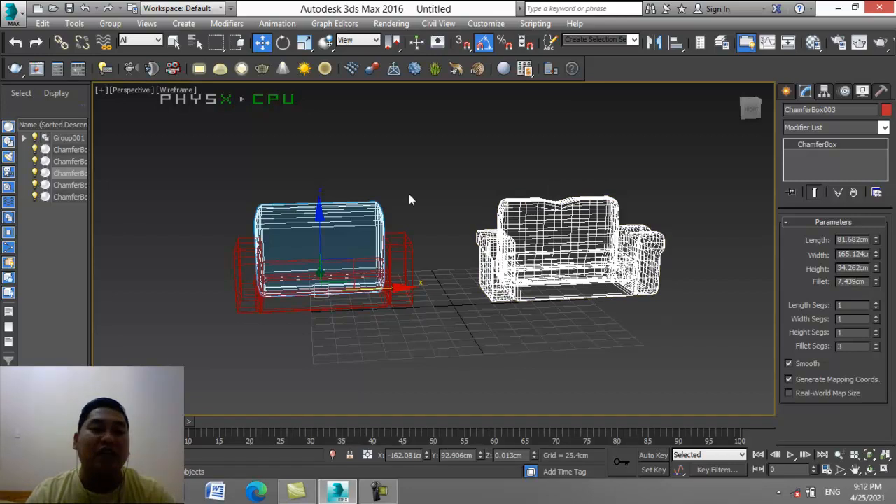
{"action": "key", "text": "F3"}
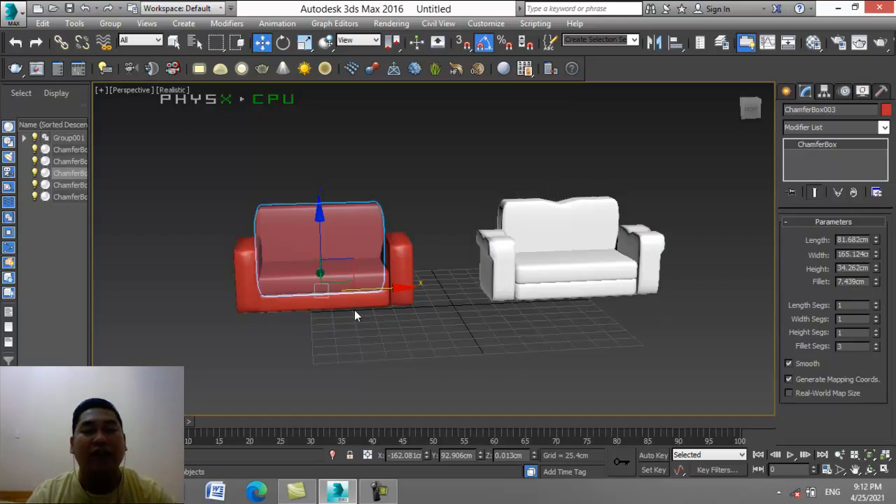
{"action": "key", "text": "F3"}
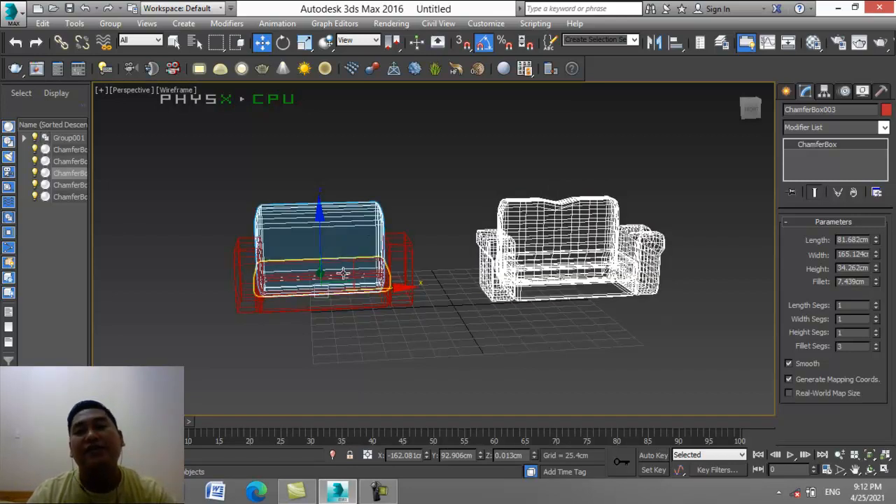
{"action": "key", "text": "F3"}
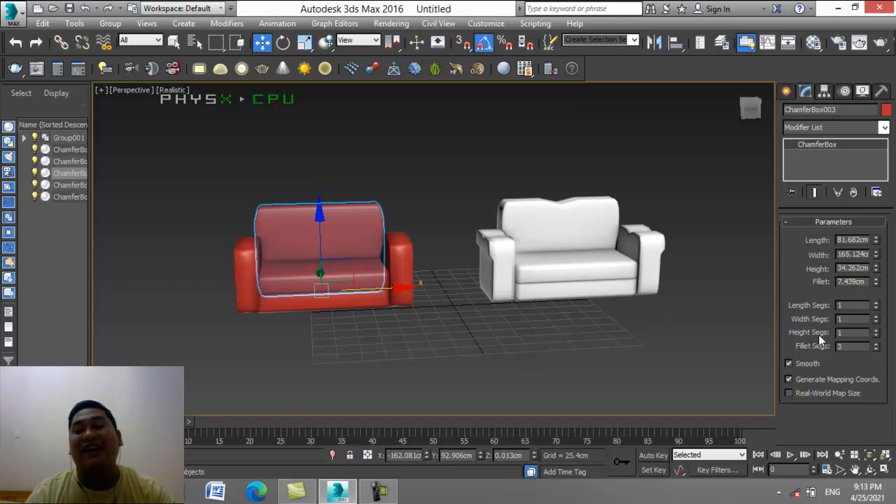
{"action": "double_click", "coordinate": [846, 305]}
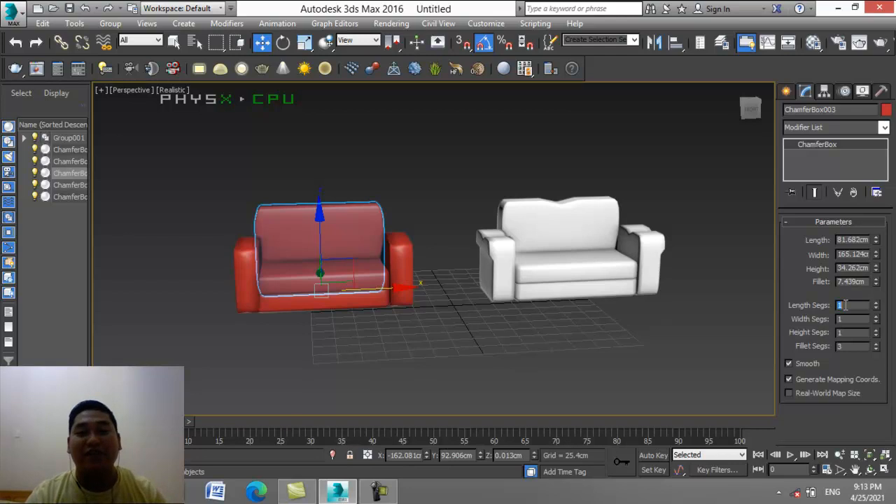
{"action": "type", "text": "7"}
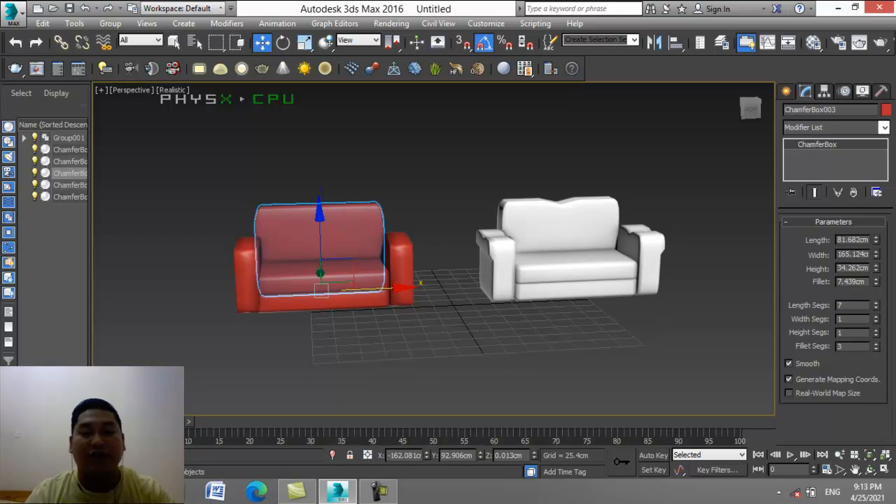
{"action": "key", "text": "Tab"}
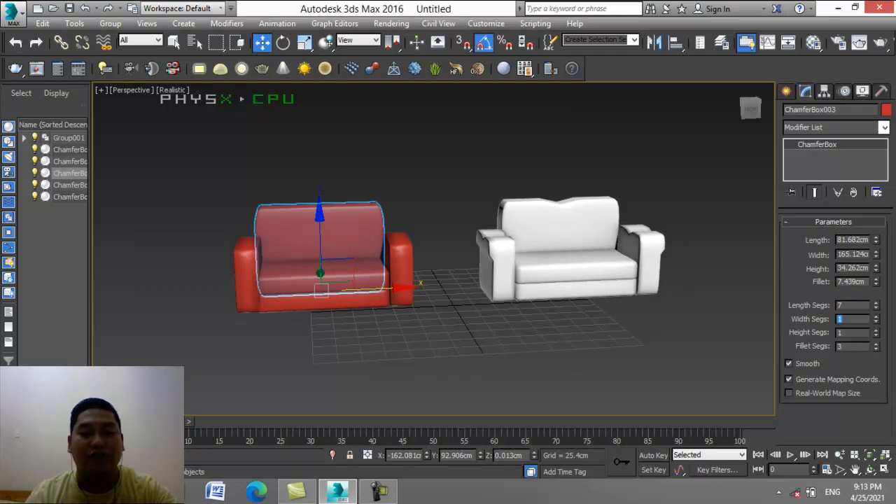
{"action": "type", "text": "7"}
{"action": "key", "text": "Tab"}
{"action": "type", "text": "7"}
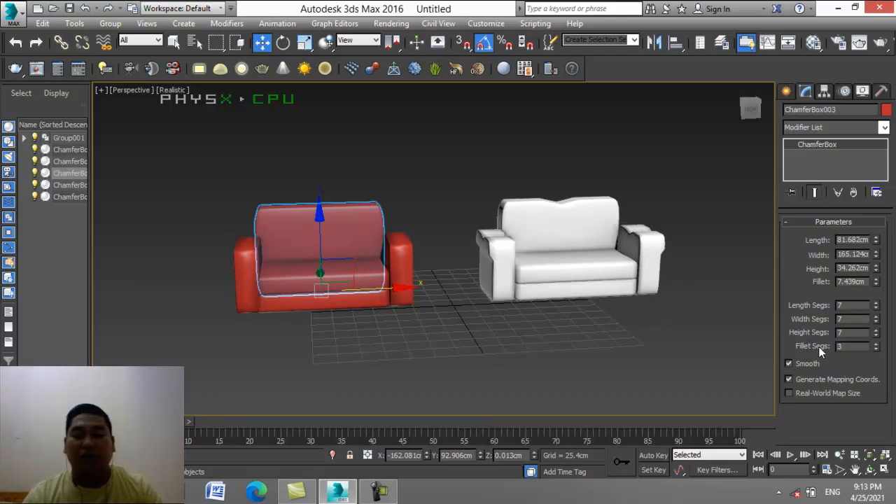
{"action": "key", "text": "Return"}
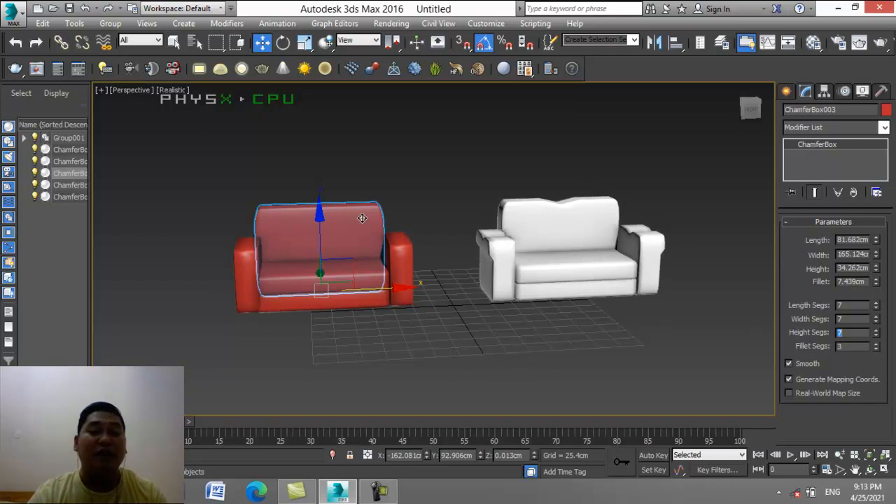
Check the red sofa's backrest mesh in wireframe display and reselect the backrest in the shaded view
{"action": "left_click", "coordinate": [403, 217]}
{"action": "key", "text": "F3"}
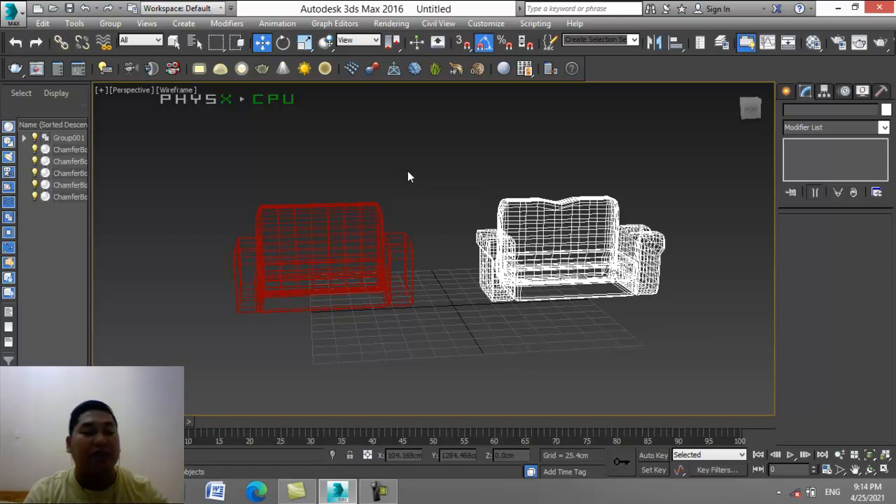
{"action": "key", "text": "F3"}
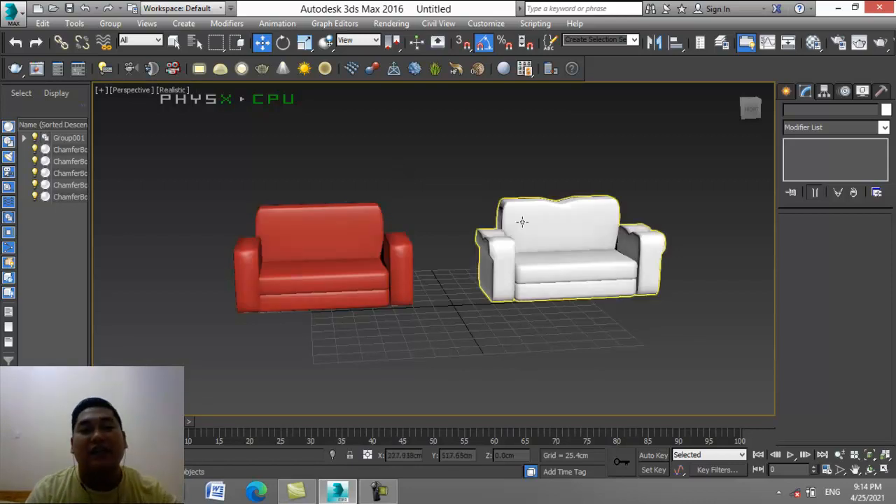
{"action": "left_click", "coordinate": [337, 221]}
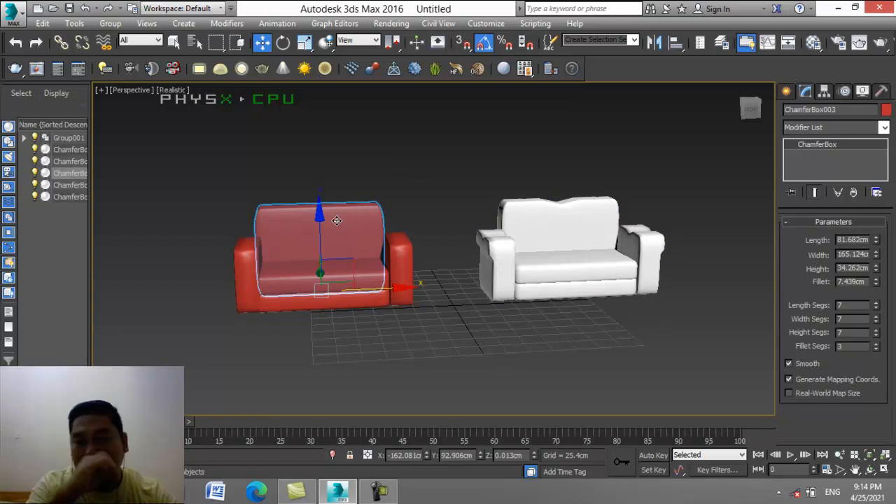
{"action": "left_click", "coordinate": [365, 189]}
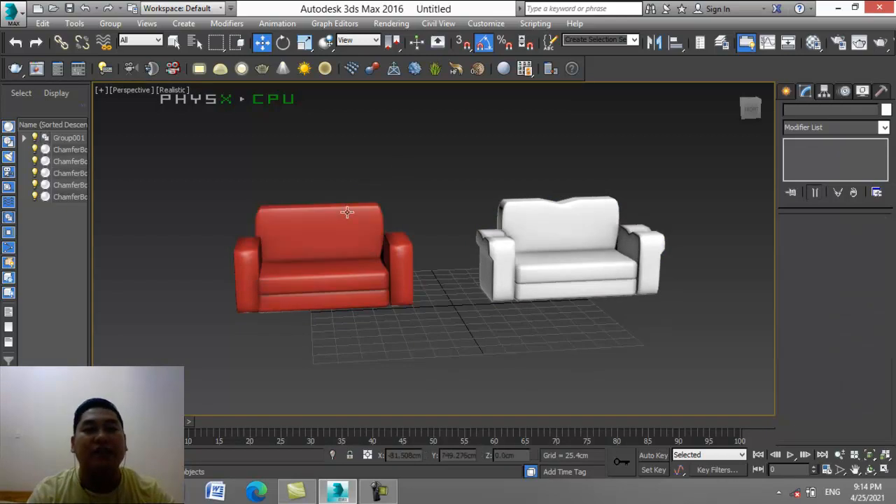
{"action": "left_click", "coordinate": [347, 212]}
{"action": "left_click", "coordinate": [442, 166]}
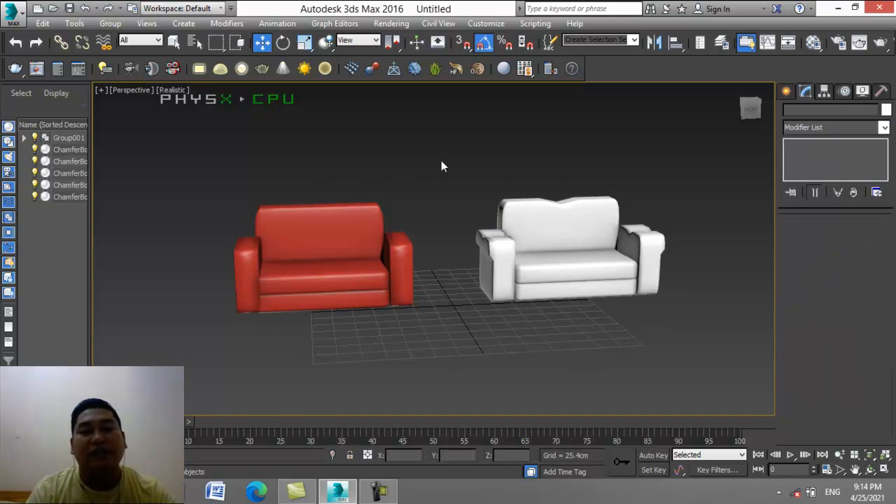
{"action": "left_click", "coordinate": [357, 215]}
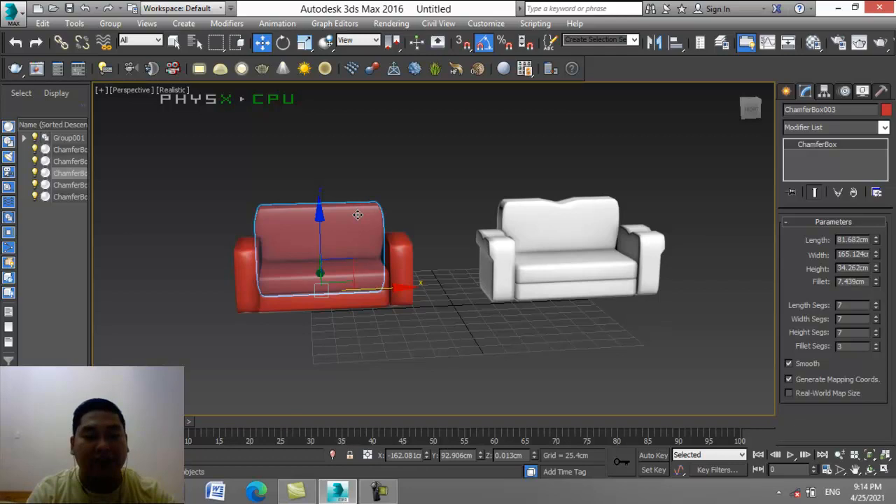
Turn on edged-faces display and select the red sofa's backrest
{"action": "key", "text": "F4"}
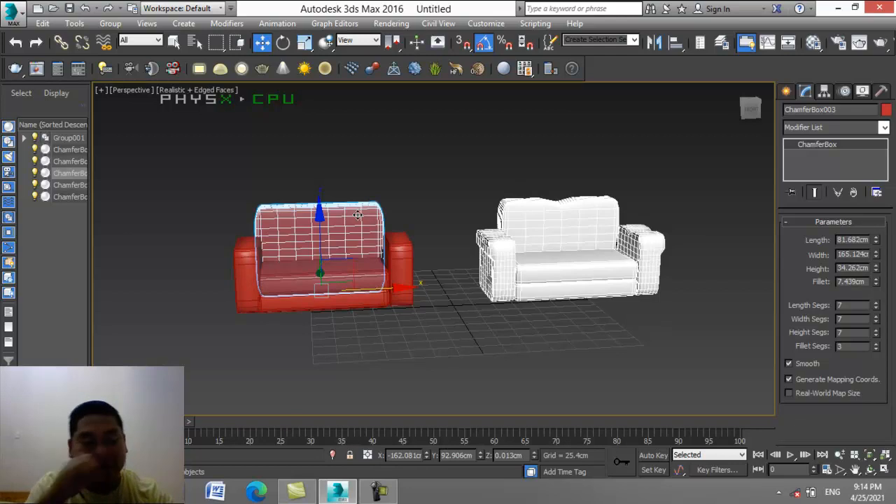
{"action": "left_click", "coordinate": [390, 186]}
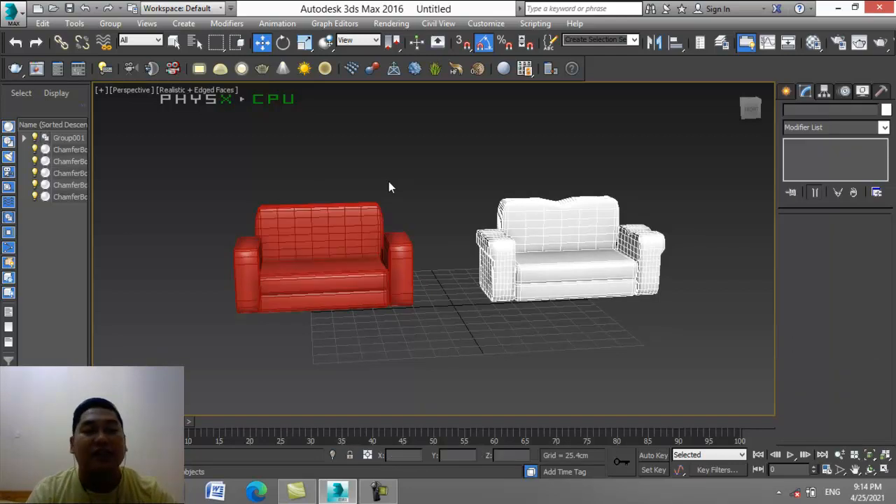
{"action": "left_click", "coordinate": [354, 204]}
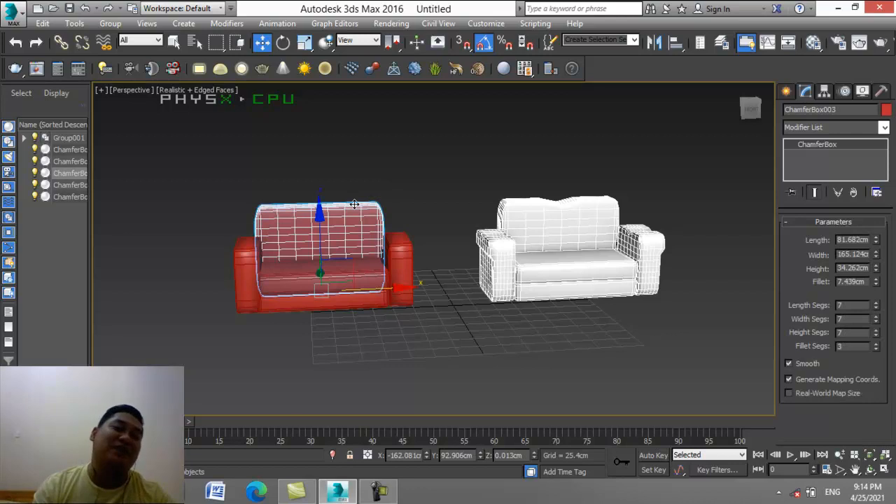
{"action": "left_click", "coordinate": [409, 169]}
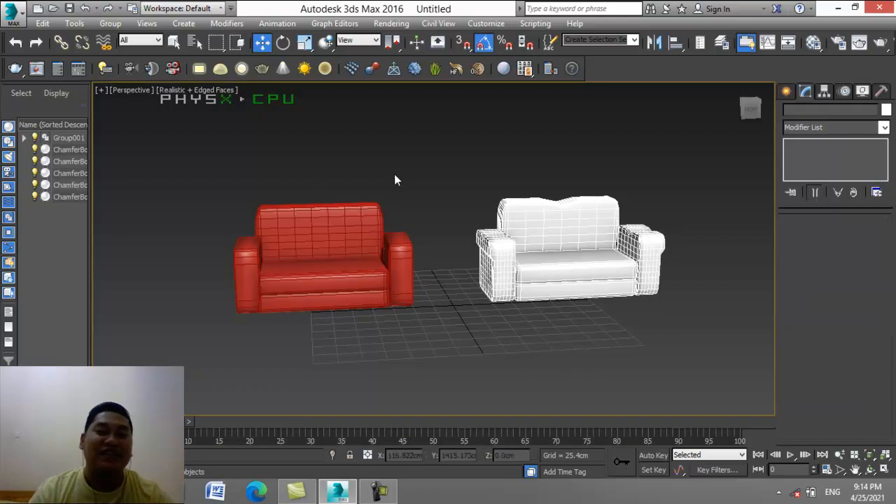
{"action": "left_click", "coordinate": [355, 205]}
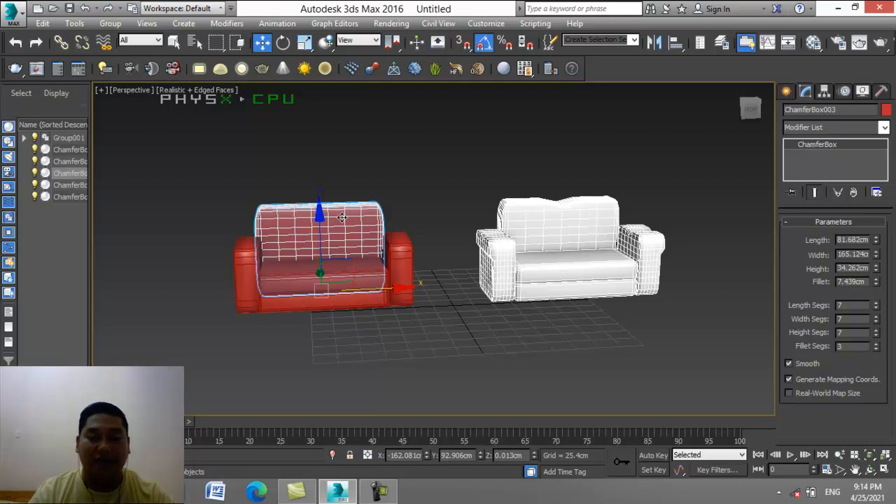
Convert the red sofa's selected backrest from a chamfer box to an Editable Poly
{"action": "right_click", "coordinate": [342, 218]}
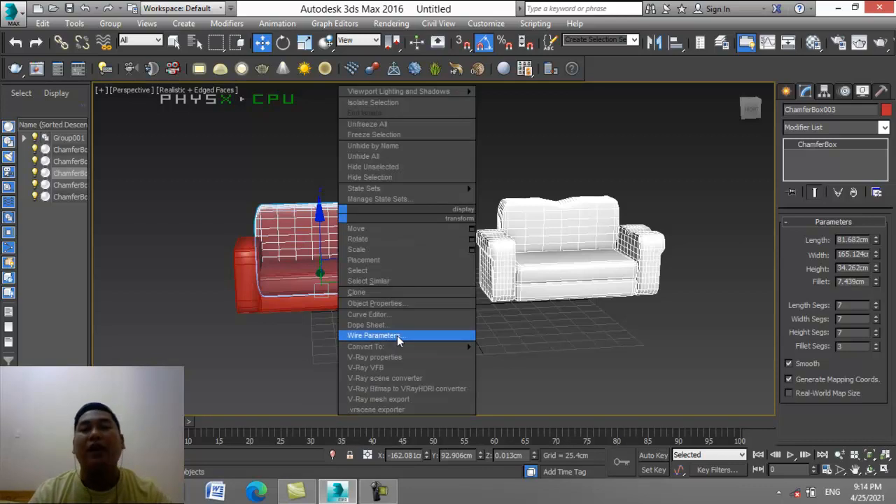
{"action": "mouse_move", "coordinate": [402, 346]}
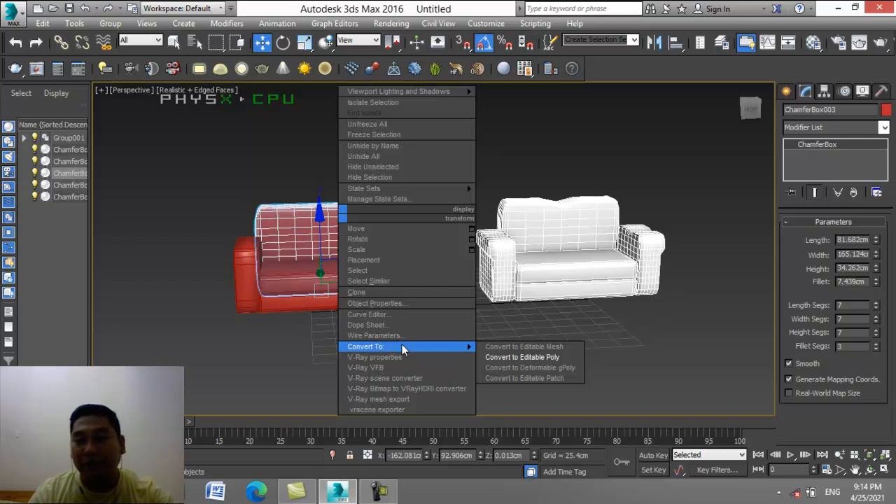
{"action": "left_click", "coordinate": [517, 357]}
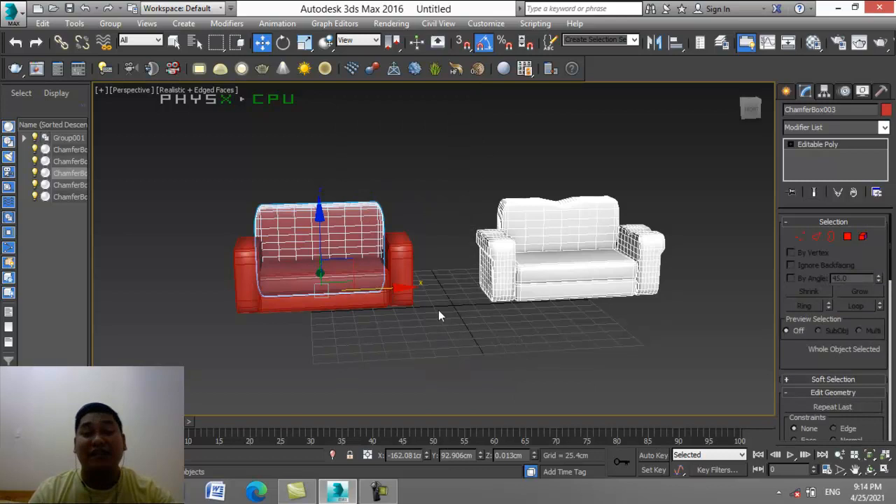
{"action": "right_click", "coordinate": [339, 250]}
{"action": "mouse_move", "coordinate": [419, 379]}
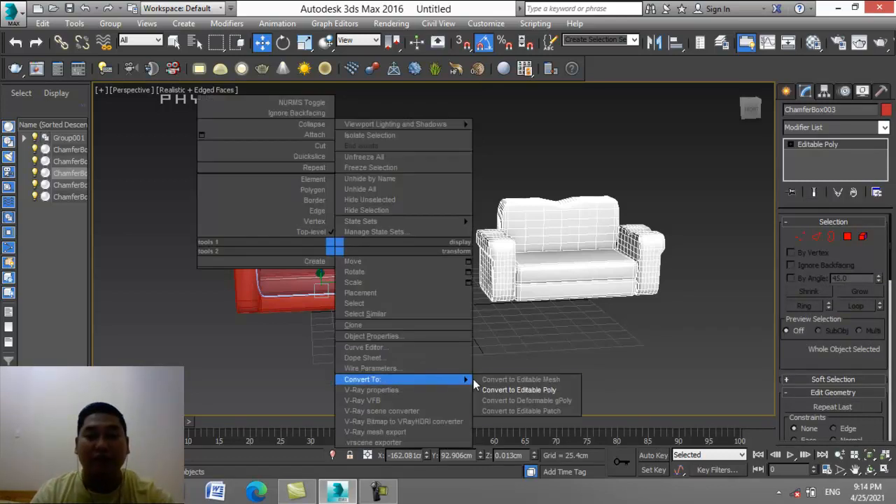
{"action": "left_click", "coordinate": [601, 339]}
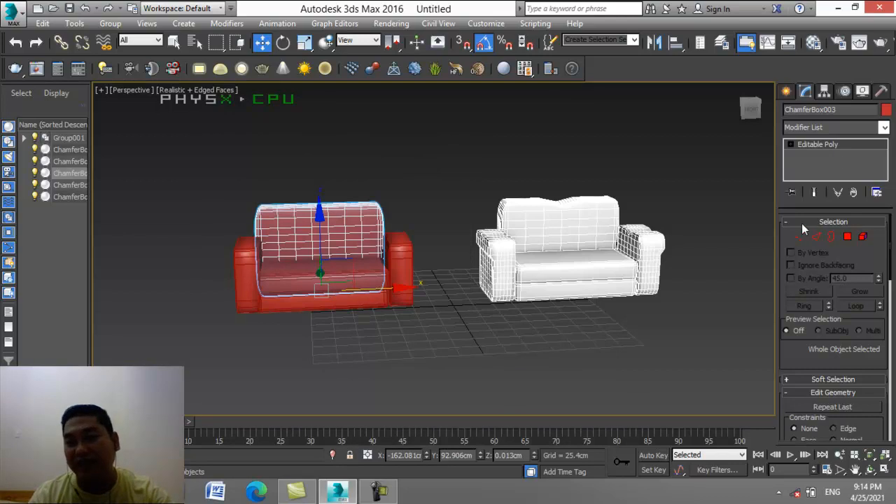
Expand the backrest's Editable Poly sub-object levels and activate Vertex editing
{"action": "left_click", "coordinate": [791, 144]}
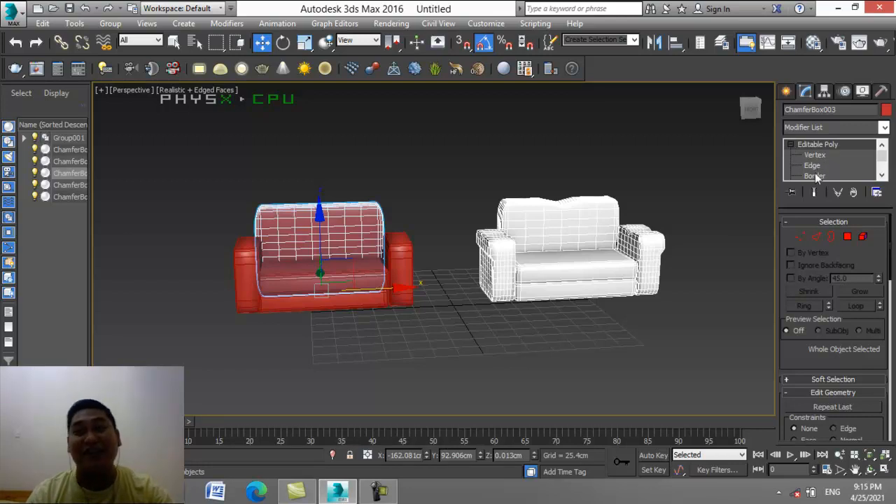
{"action": "left_click", "coordinate": [791, 143]}
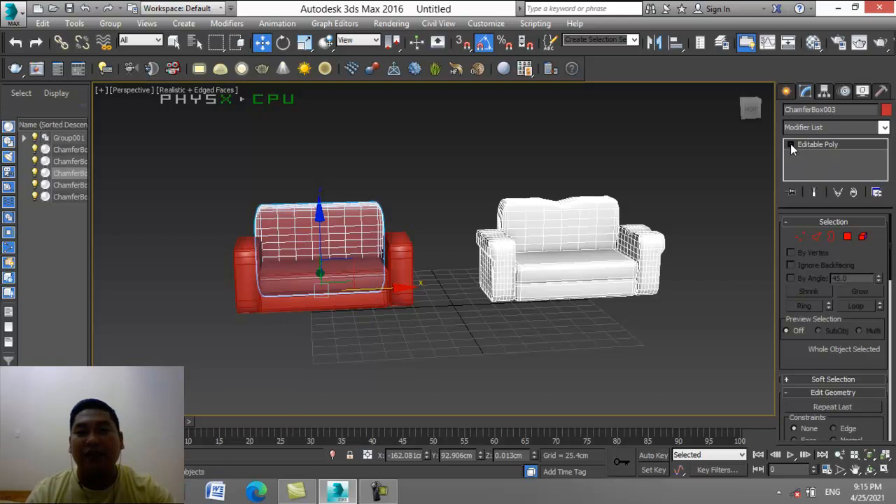
{"action": "left_click", "coordinate": [791, 144]}
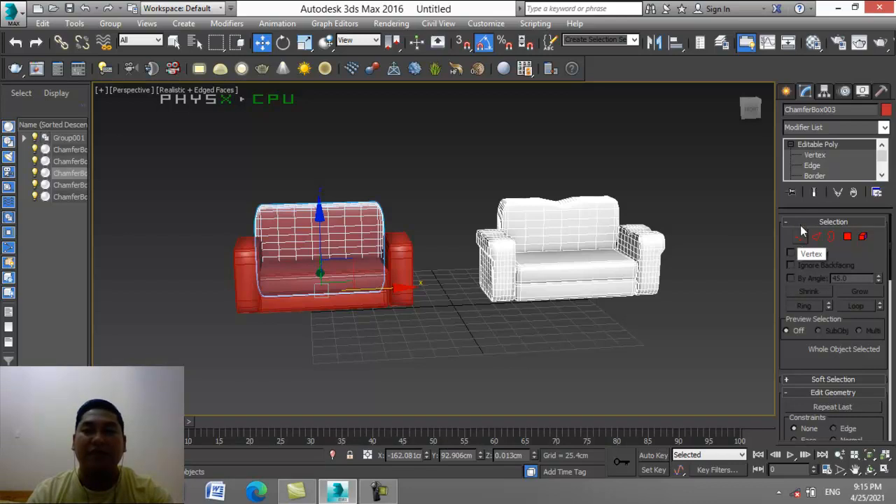
{"action": "left_click", "coordinate": [816, 155]}
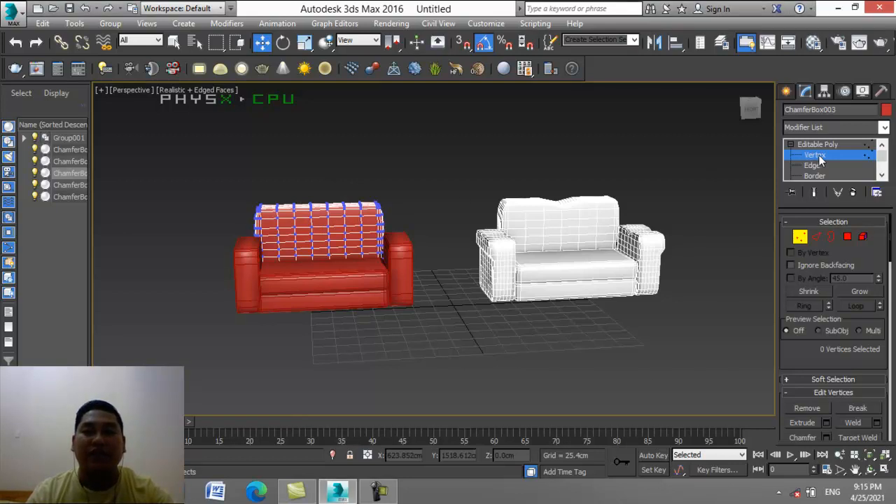
{"action": "left_click", "coordinate": [802, 238]}
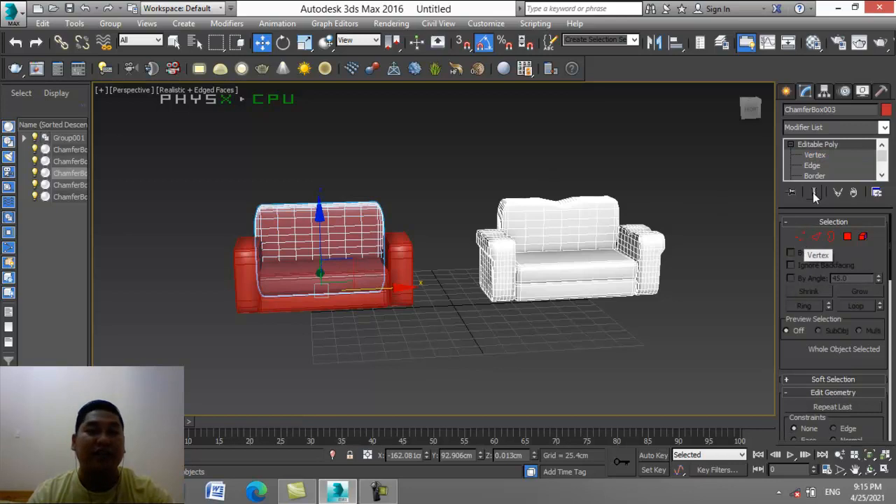
{"action": "left_click", "coordinate": [801, 238]}
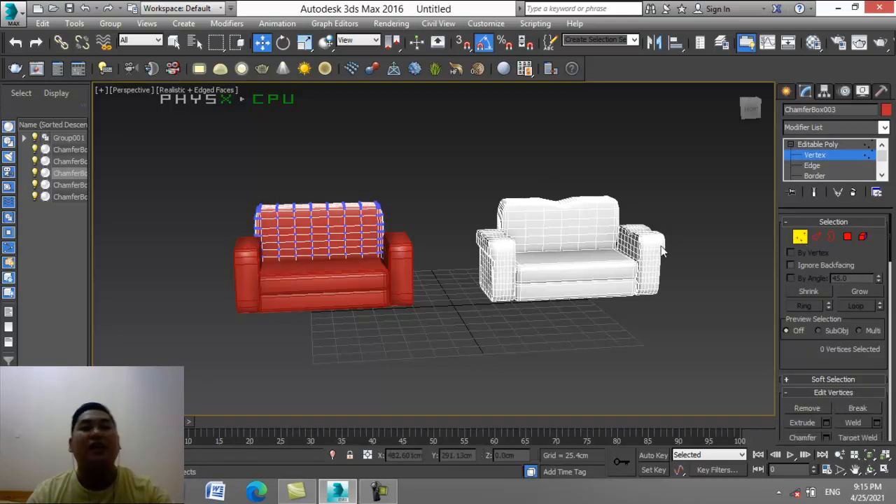
Examine the red sofa's backrest vertices up close from the front, with edged faces hidden and shown
{"action": "left_click", "coordinate": [840, 456]}
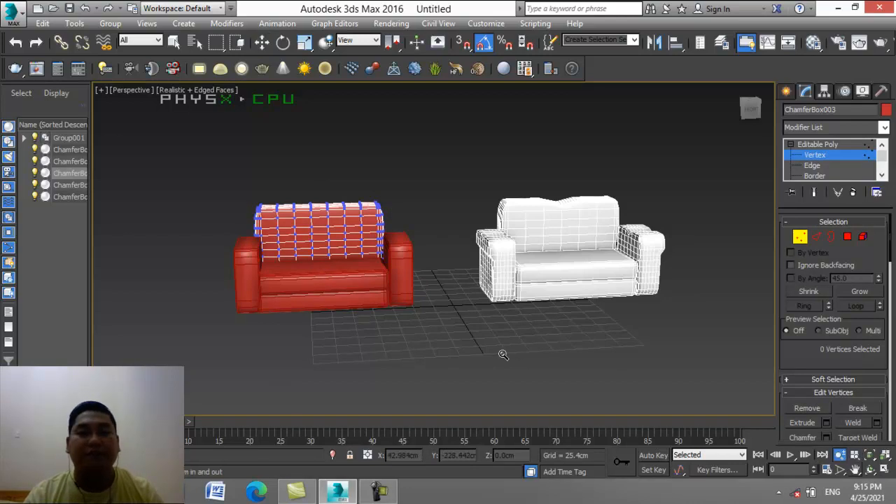
{"action": "left_click_drag", "start_coordinate": [278, 236], "coordinate": [285, 202]}
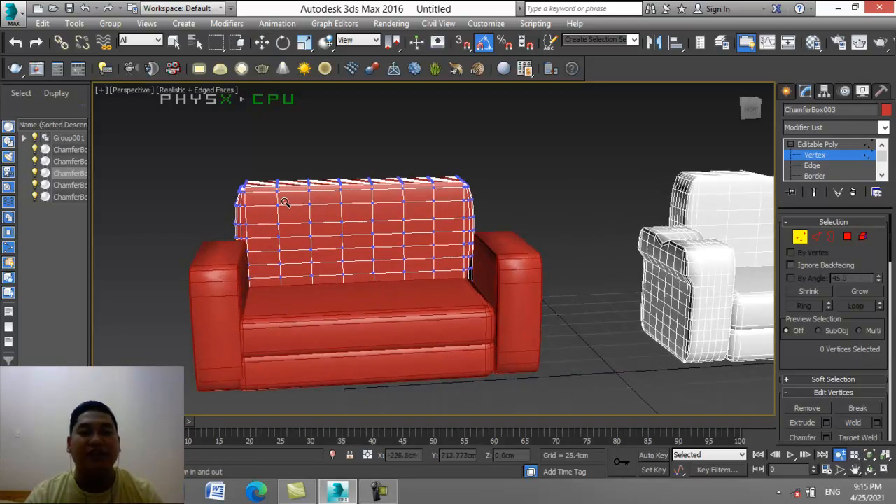
{"action": "left_click", "coordinate": [854, 471]}
{"action": "left_click_drag", "start_coordinate": [472, 314], "coordinate": [536, 318]}
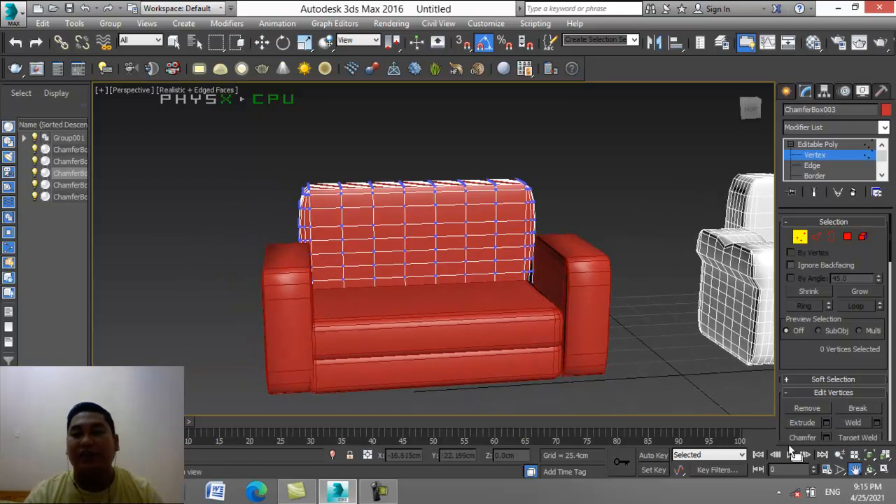
{"action": "left_click", "coordinate": [870, 469]}
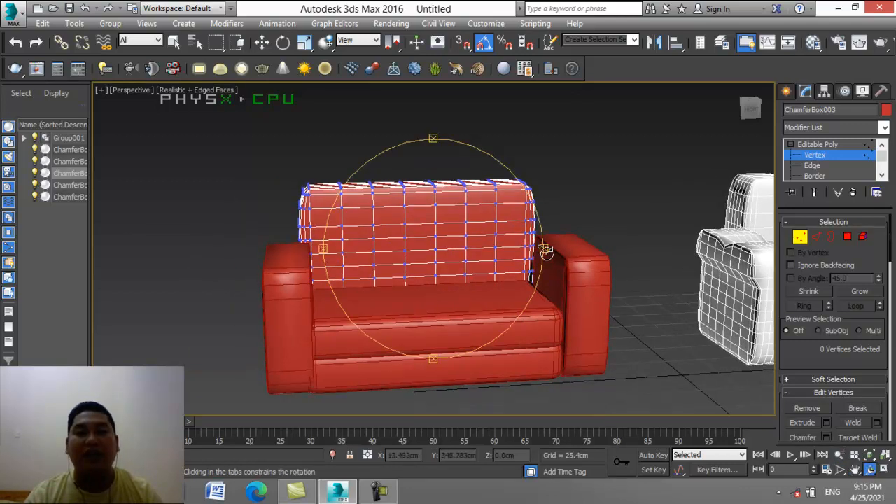
{"action": "left_click_drag", "start_coordinate": [543, 250], "coordinate": [542, 251]}
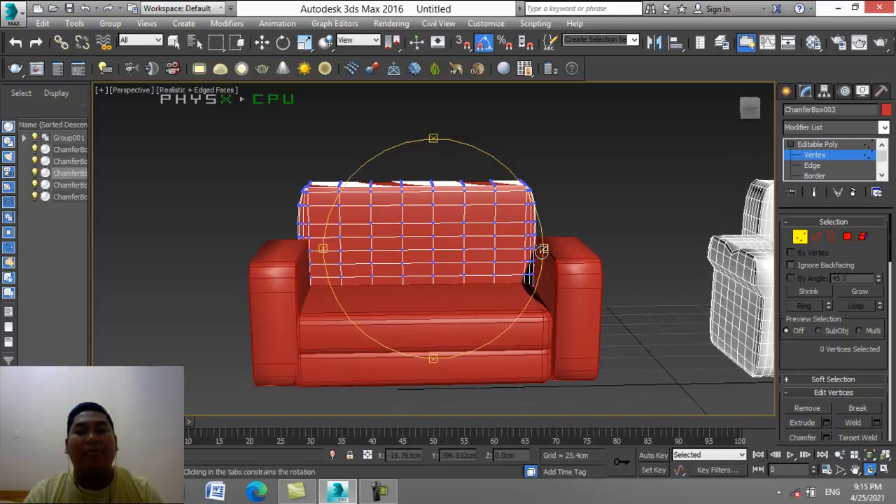
{"action": "left_click", "coordinate": [262, 42]}
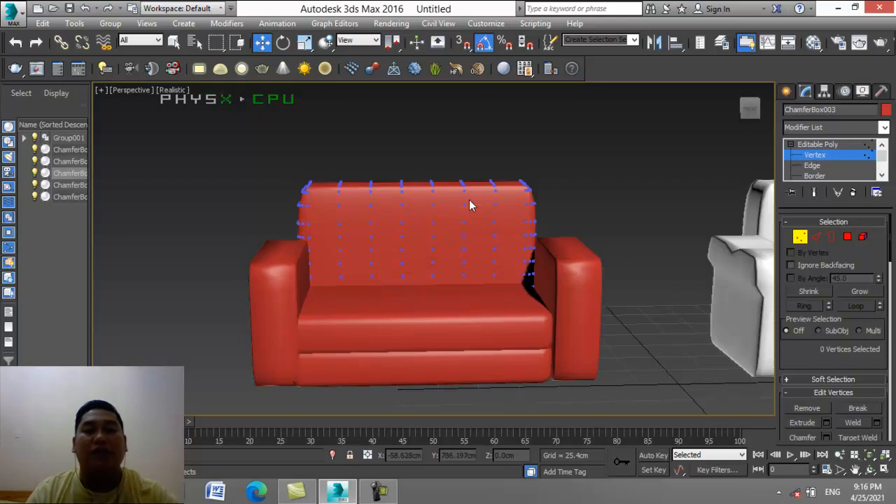
{"action": "key", "text": "F3"}
{"action": "key", "text": "F3"}
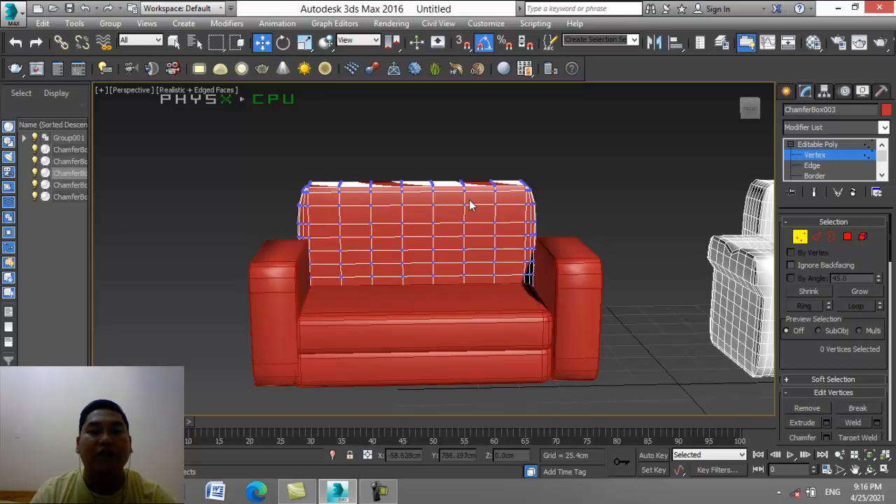
{"action": "key", "text": "F4"}
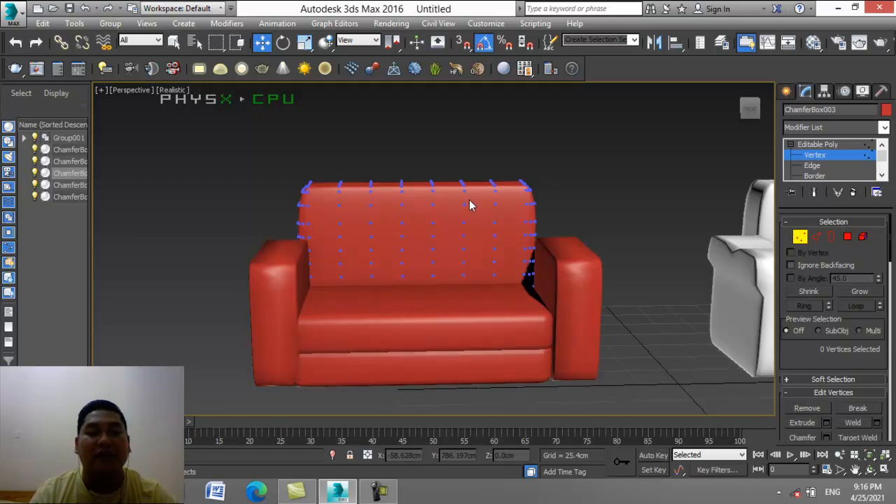
{"action": "key", "text": "F4"}
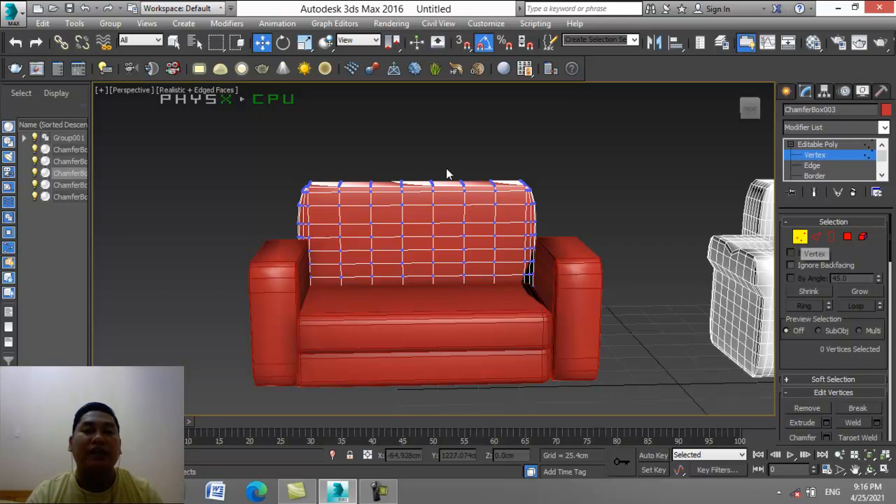
Try picking four neighbouring vertices individually near the upper middle of the backrest's front, and clear the selection
{"action": "left_click", "coordinate": [402, 196]}
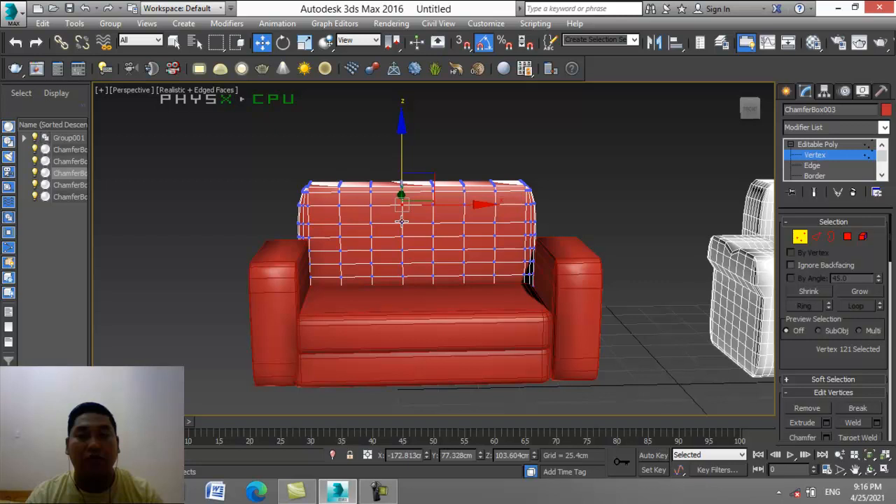
{"action": "left_click", "coordinate": [401, 221]}
{"action": "left_click", "coordinate": [433, 222], "text": "ctrl"}
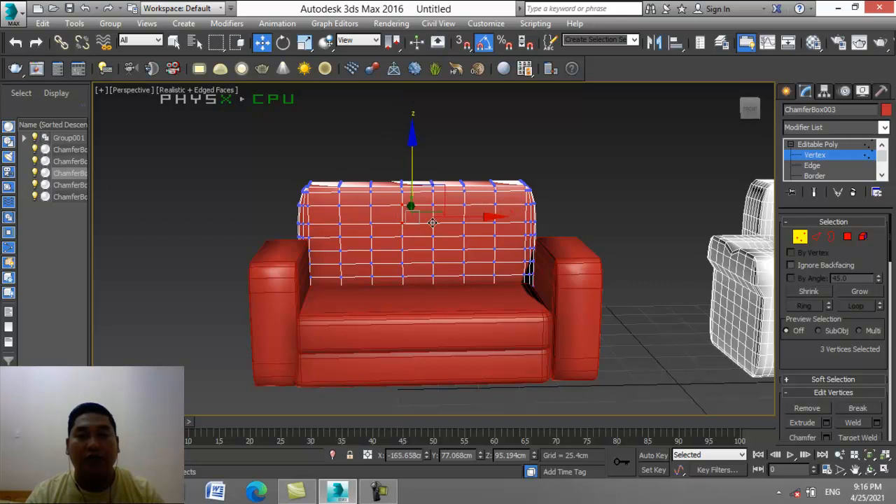
{"action": "left_click", "coordinate": [432, 204], "text": "ctrl"}
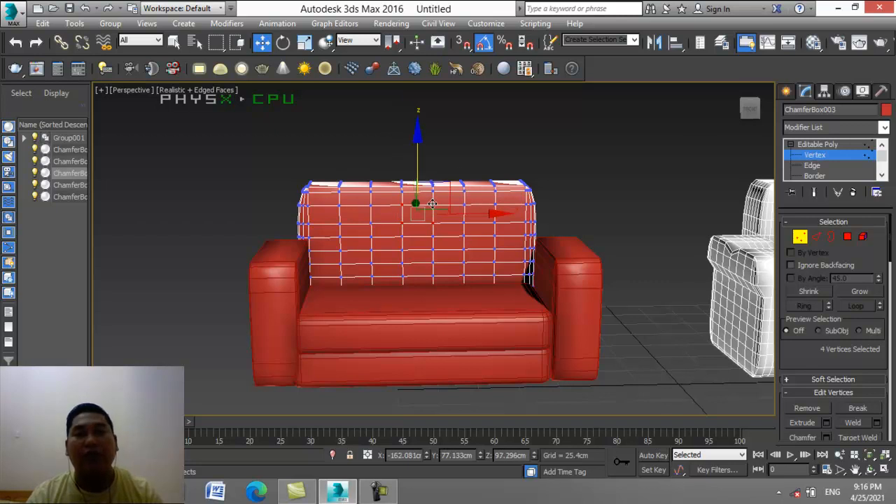
{"action": "left_click", "coordinate": [452, 148]}
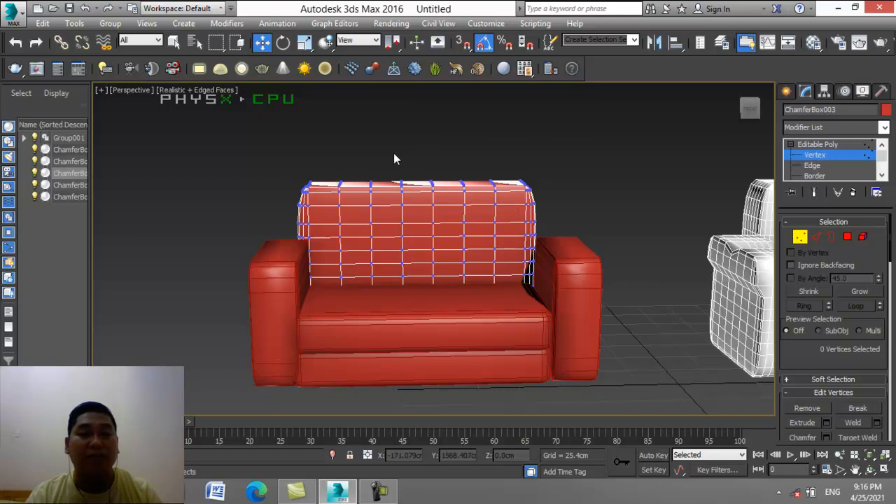
Select the two middle columns of vertices along the backrest's top edge and lower them to form a shallow dip
{"action": "left_click_drag", "start_coordinate": [391, 151], "coordinate": [450, 204]}
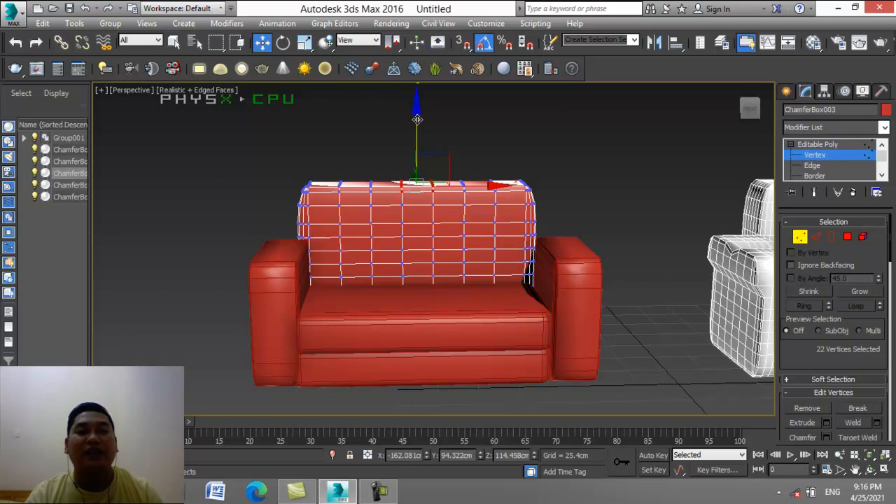
{"action": "left_click_drag", "start_coordinate": [417, 119], "coordinate": [441, 124]}
{"action": "left_click", "coordinate": [501, 135]}
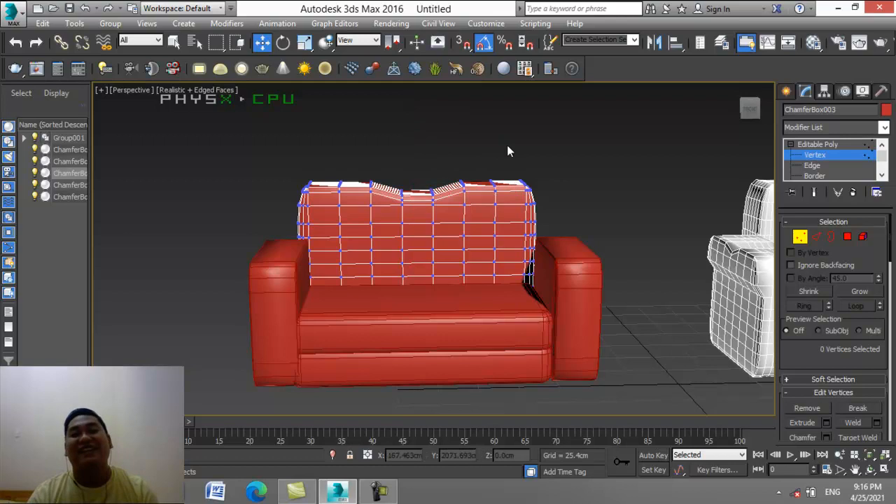
Undo the lowering of the middle vertices on the backrest's top edge, keeping those vertices selected
{"action": "key", "text": "e"}
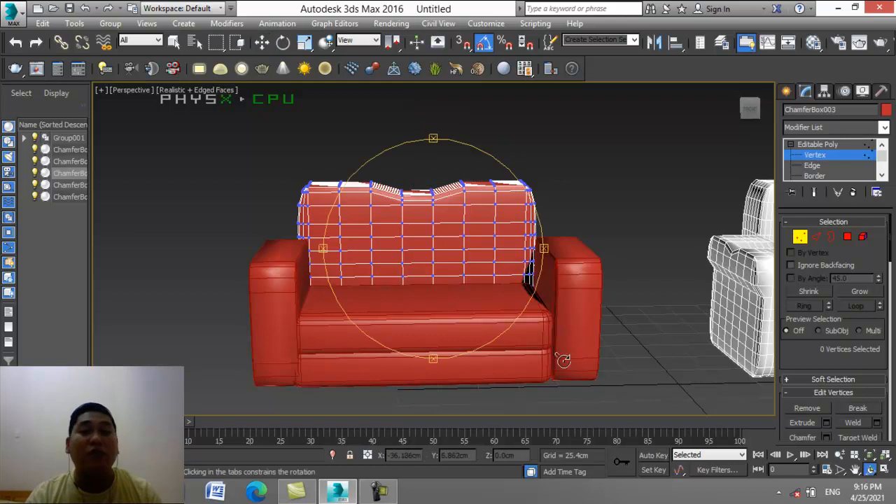
{"action": "mouse_move", "coordinate": [325, 247]}
{"action": "middle_mouse_down", "text": "alt"}
{"action": "mouse_move", "coordinate": [477, 267]}
{"action": "mouse_move", "coordinate": [313, 265]}
{"action": "mouse_move", "coordinate": [320, 260]}
{"action": "middle_mouse_up", "text": "alt"}
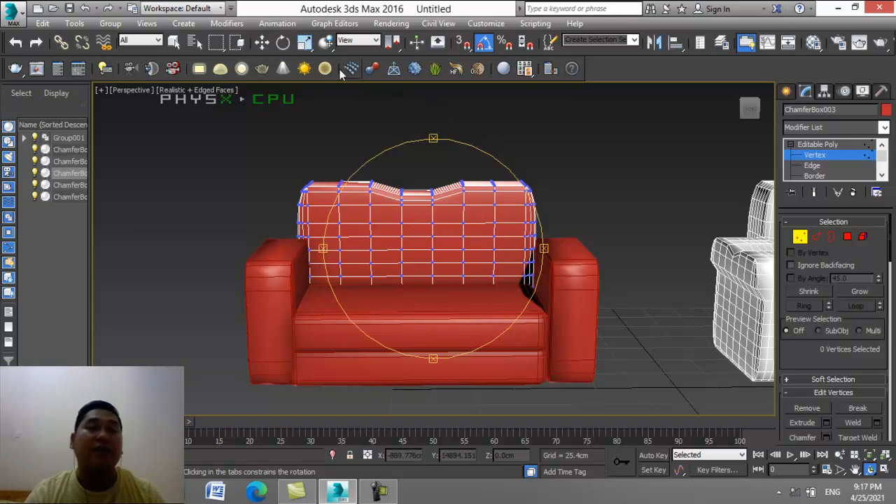
{"action": "left_click", "coordinate": [263, 44]}
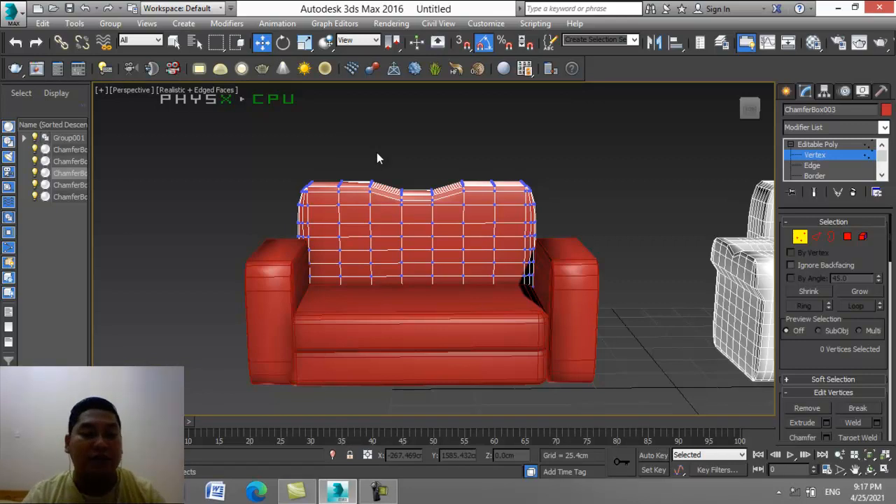
{"action": "key", "text": "ctrl+z"}
{"action": "key", "text": "ctrl+z"}
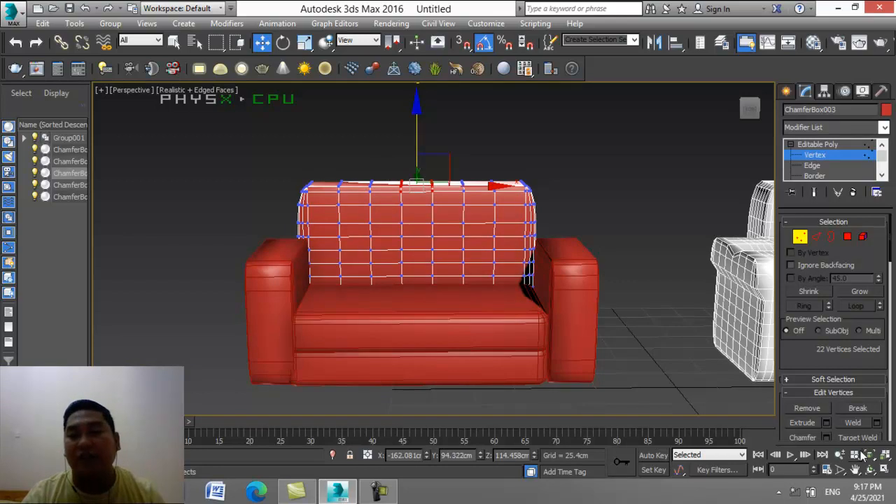
Lower the selected middle vertices along the backrest's top edge to form a shallow dip, and clear the selection
{"action": "key", "text": "e"}
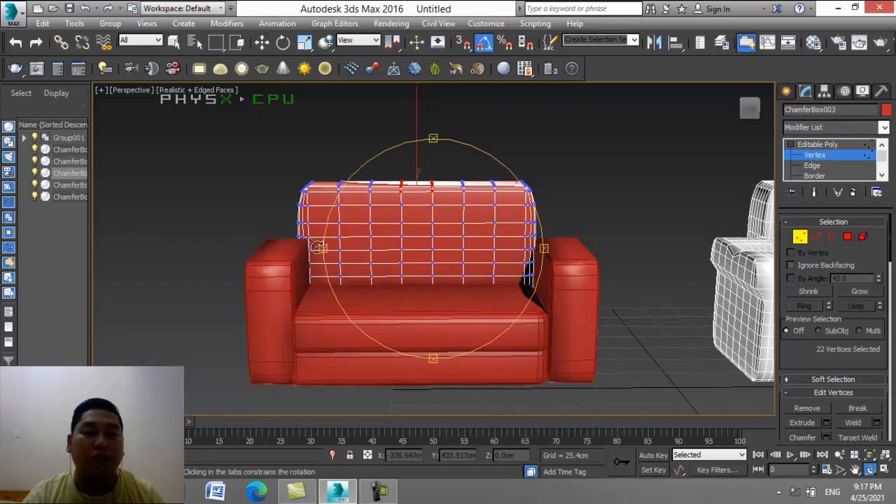
{"action": "middle_click_drag", "start_coordinate": [318, 247], "coordinate": [517, 243], "text": "alt"}
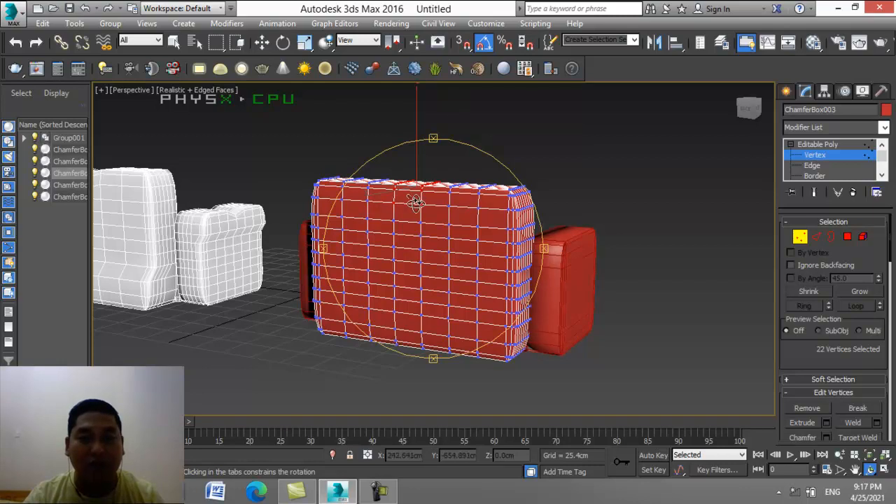
{"action": "middle_click_drag", "start_coordinate": [534, 239], "coordinate": [346, 231], "text": "alt"}
{"action": "left_click", "coordinate": [262, 42]}
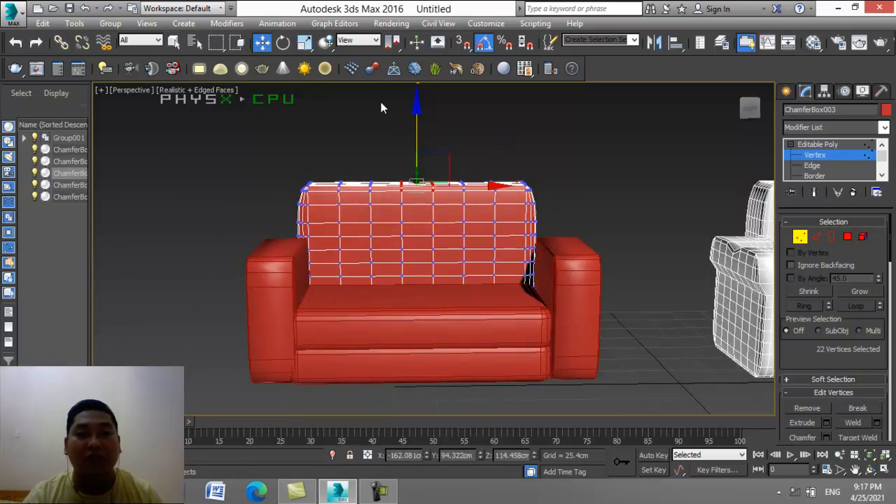
{"action": "left_click_drag", "start_coordinate": [413, 112], "coordinate": [416, 118]}
{"action": "left_click", "coordinate": [567, 146]}
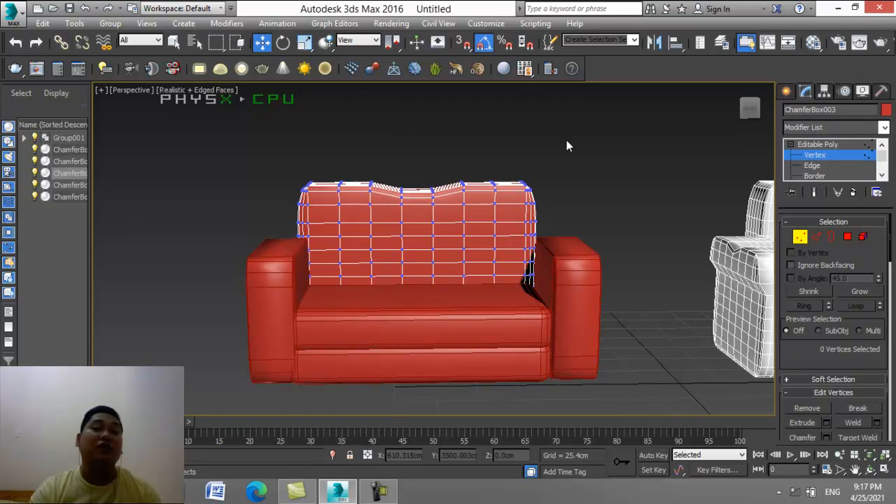
Select the lower vertices on the backrest's rear face from the side, move them backward along Y into a protruding base, and clear the selection
{"action": "left_click", "coordinate": [872, 473]}
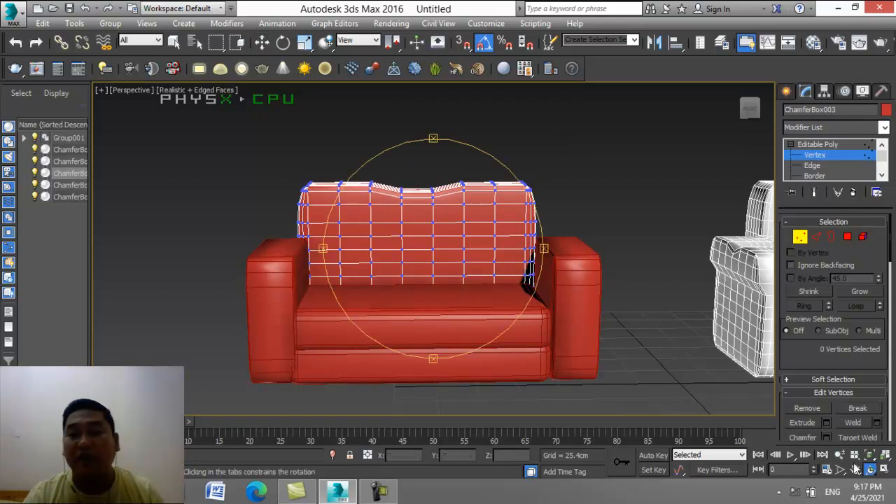
{"action": "left_click_drag", "start_coordinate": [324, 249], "coordinate": [203, 244]}
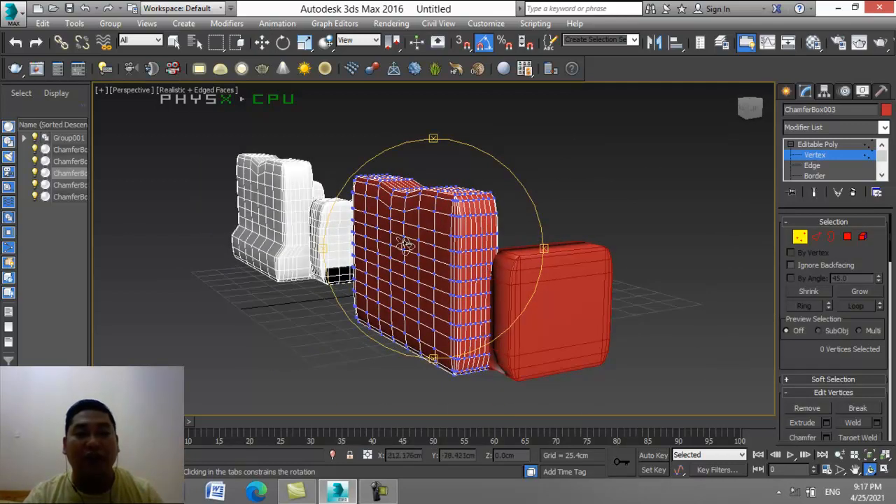
{"action": "left_click_drag", "start_coordinate": [538, 252], "coordinate": [505, 236]}
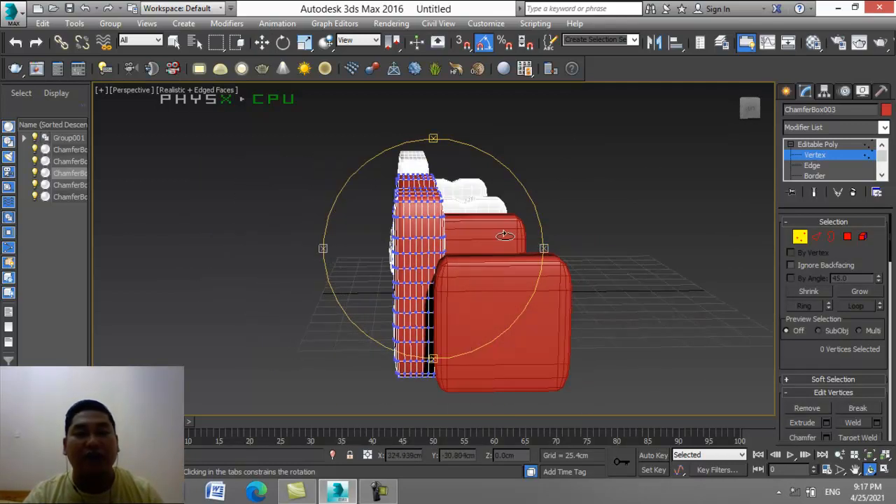
{"action": "left_click_drag", "start_coordinate": [433, 138], "coordinate": [436, 124]}
{"action": "left_click_drag", "start_coordinate": [321, 245], "coordinate": [329, 243]}
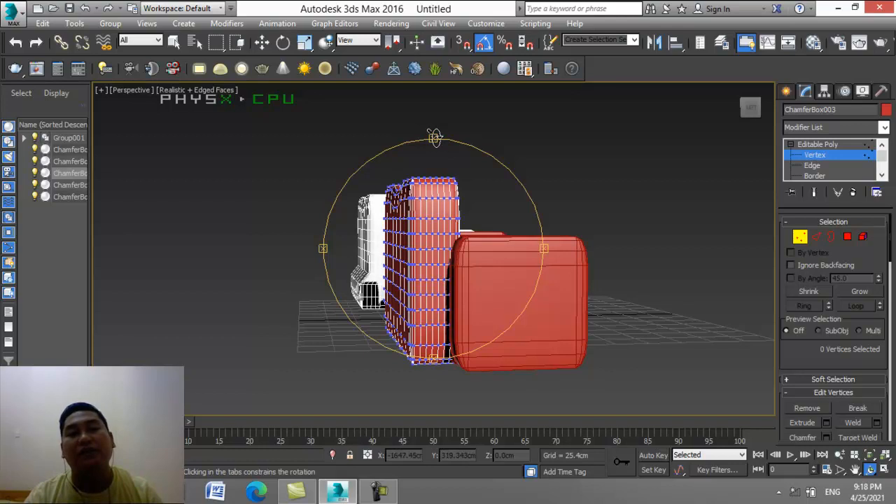
{"action": "left_click_drag", "start_coordinate": [434, 136], "coordinate": [433, 138]}
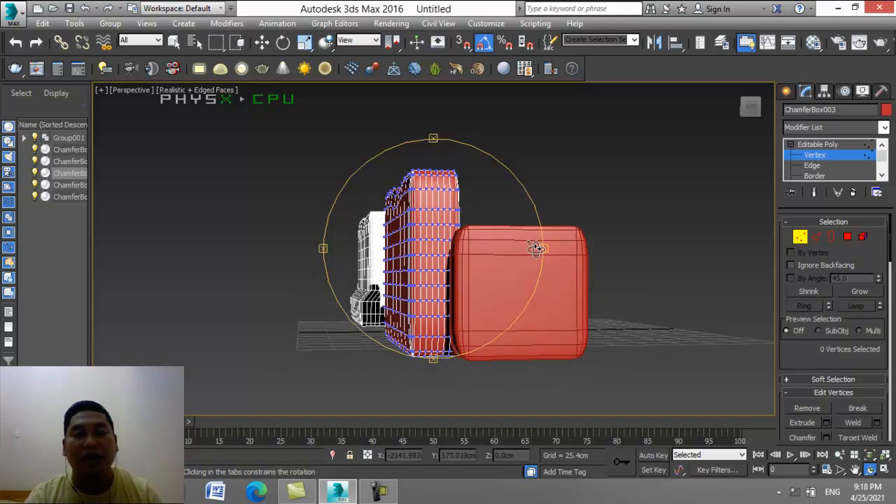
{"action": "left_click_drag", "start_coordinate": [535, 248], "coordinate": [535, 248]}
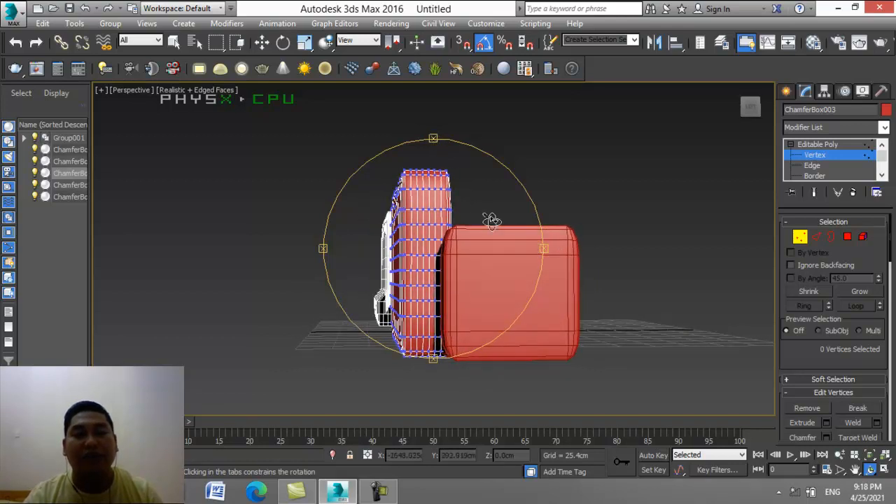
{"action": "left_click_drag", "start_coordinate": [435, 138], "coordinate": [436, 138]}
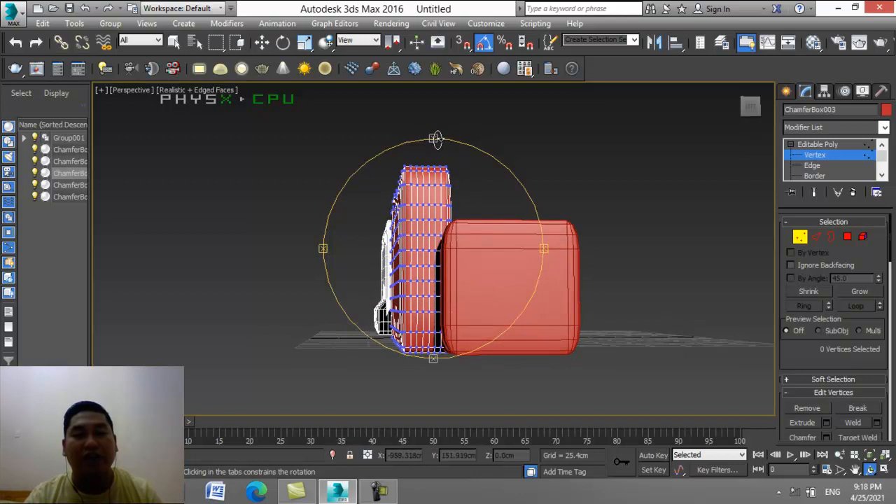
{"action": "left_click", "coordinate": [263, 43]}
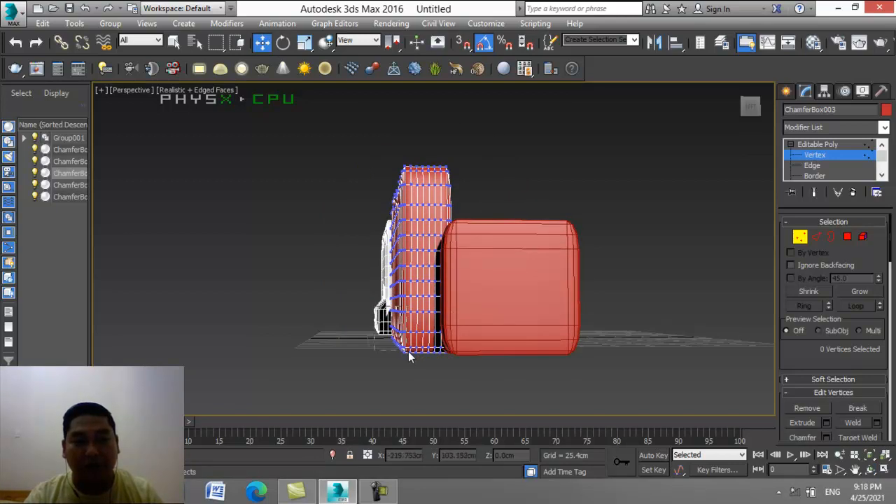
{"action": "left_click_drag", "start_coordinate": [408, 352], "coordinate": [409, 362]}
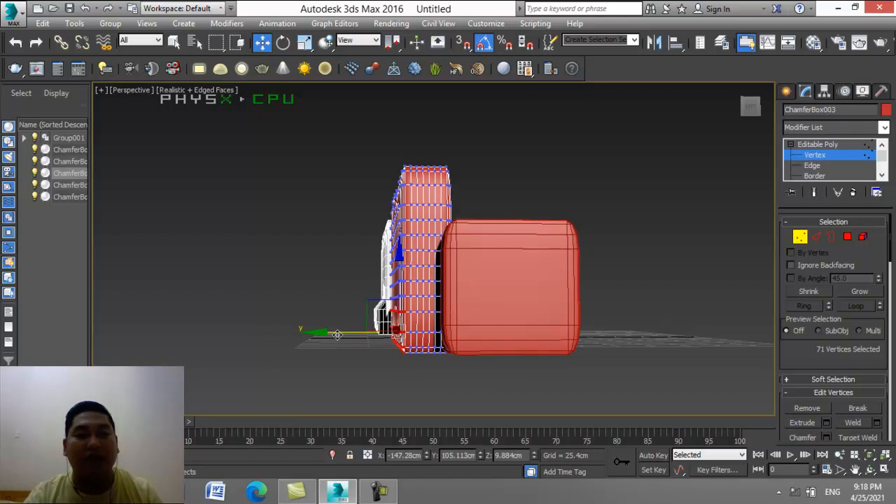
{"action": "mouse_move", "coordinate": [321, 333]}
{"action": "left_mouse_down"}
{"action": "mouse_move", "coordinate": [301, 332]}
{"action": "mouse_move", "coordinate": [305, 339]}
{"action": "left_mouse_up"}
{"action": "left_click", "coordinate": [538, 384]}
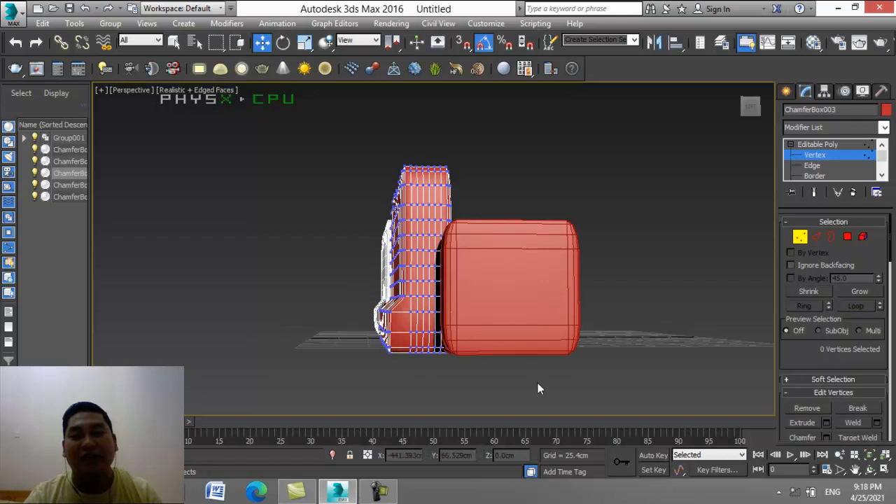
Check the reshaped backrest from the front and leave its vertex editing
{"action": "key", "text": "e"}
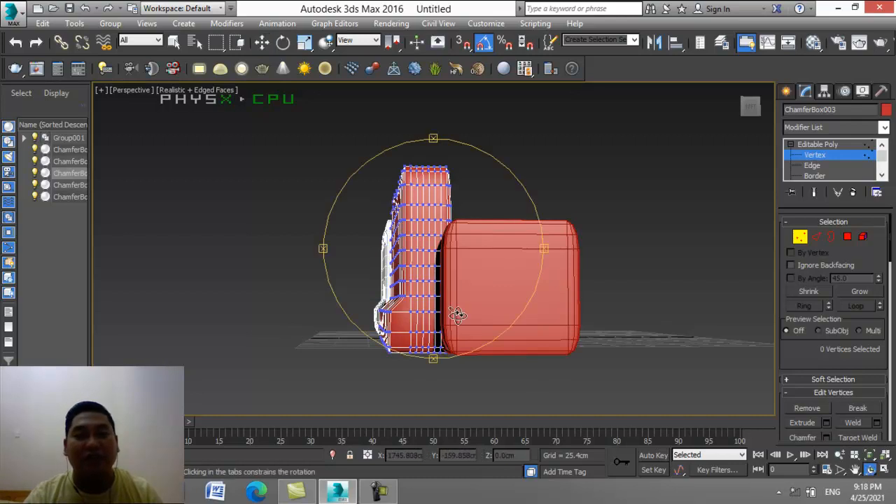
{"action": "left_click_drag", "start_coordinate": [314, 245], "coordinate": [210, 232]}
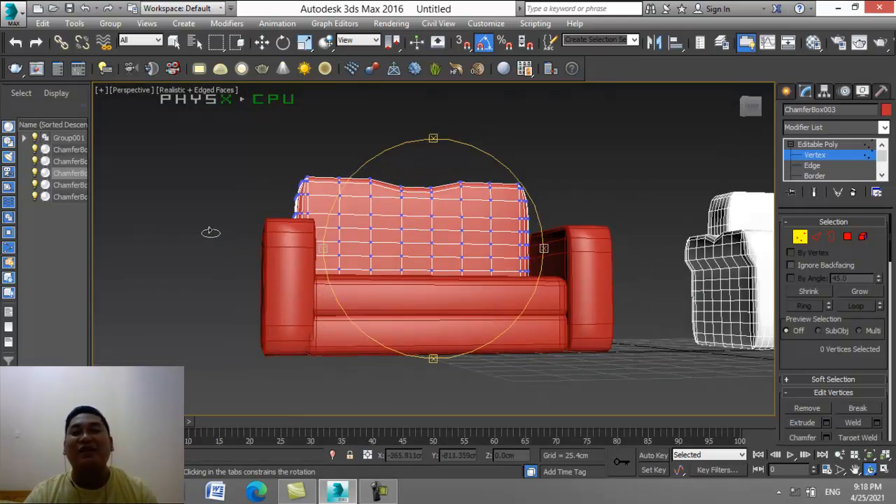
{"action": "left_click_drag", "start_coordinate": [434, 137], "coordinate": [435, 156]}
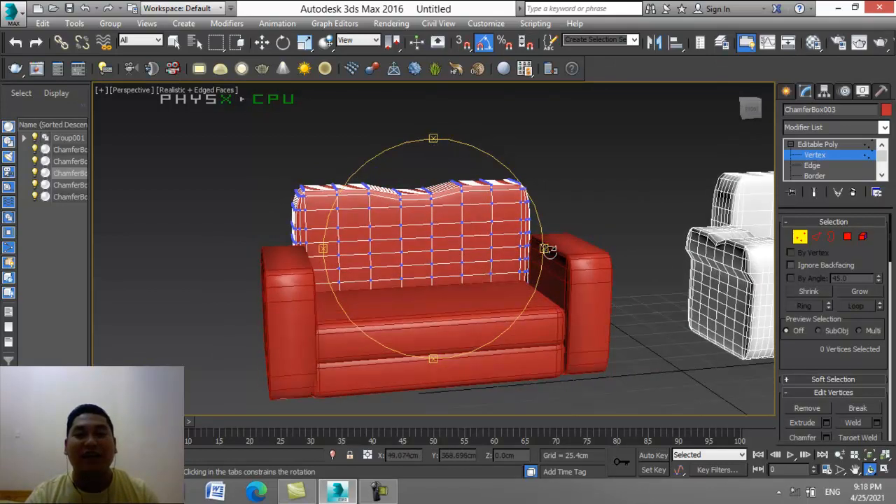
{"action": "left_click_drag", "start_coordinate": [555, 253], "coordinate": [543, 229]}
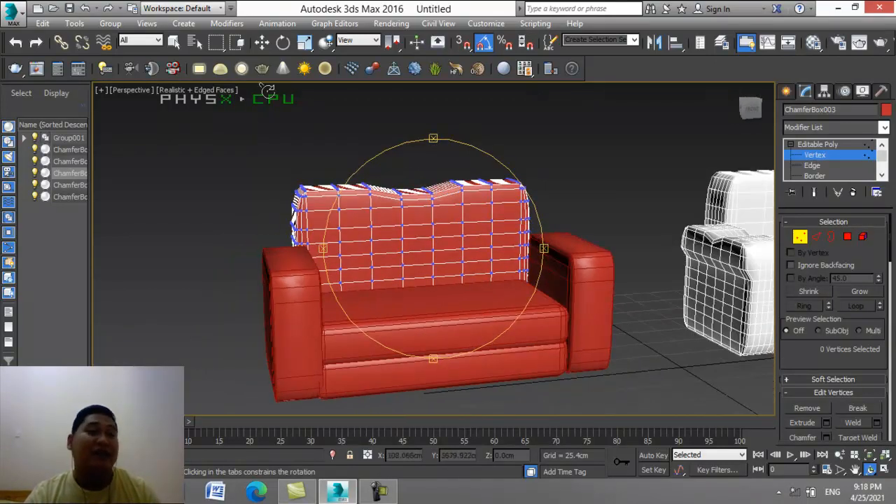
{"action": "left_click", "coordinate": [262, 43]}
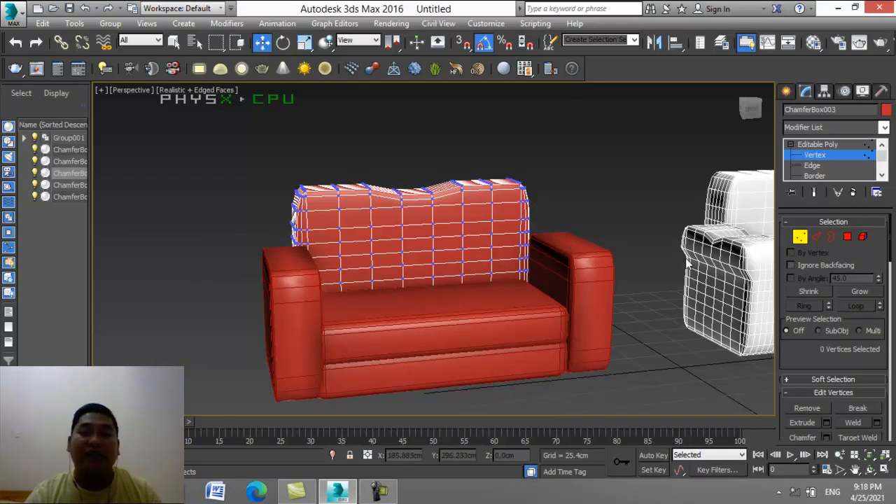
{"action": "left_click", "coordinate": [803, 242]}
Set the length, width and height segments to 5 each on the red sofa's arm nearest the white sofa, and deselect it
{"action": "left_click", "coordinate": [583, 272]}
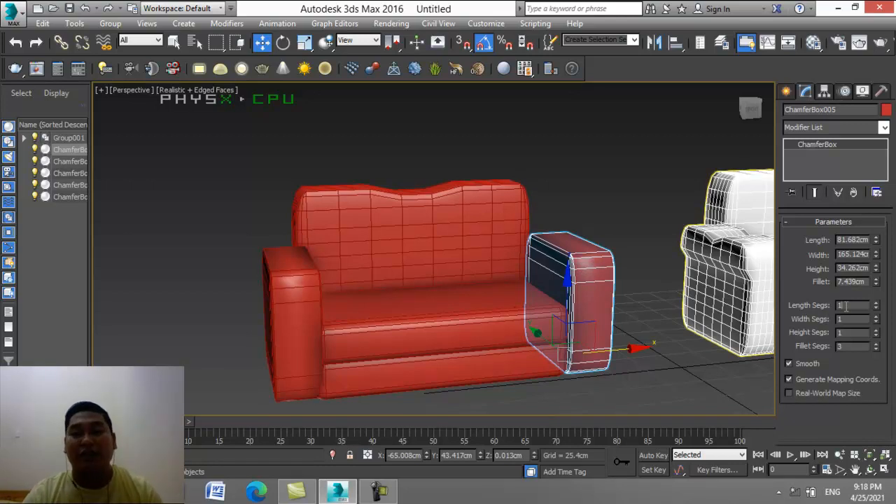
{"action": "type", "text": "5"}
{"action": "key", "text": "Tab"}
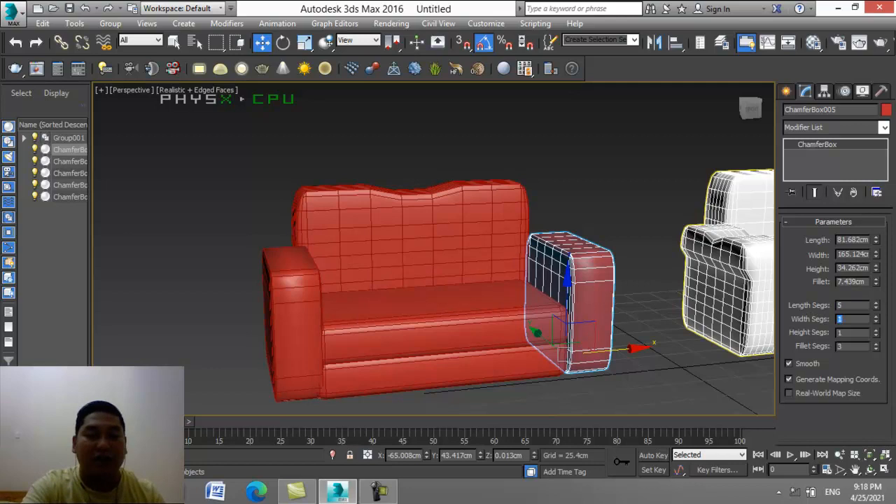
{"action": "type", "text": "5"}
{"action": "key", "text": "Tab"}
{"action": "type", "text": "5"}
{"action": "key", "text": "Return"}
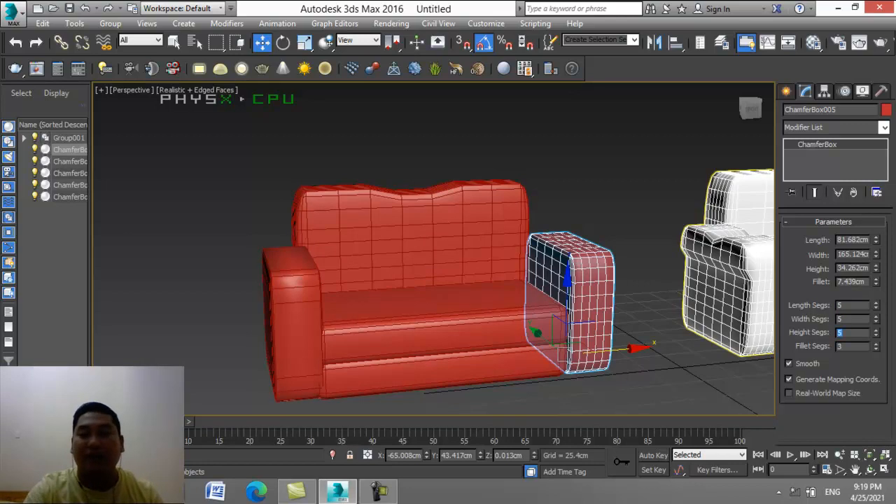
{"action": "left_click", "coordinate": [616, 228]}
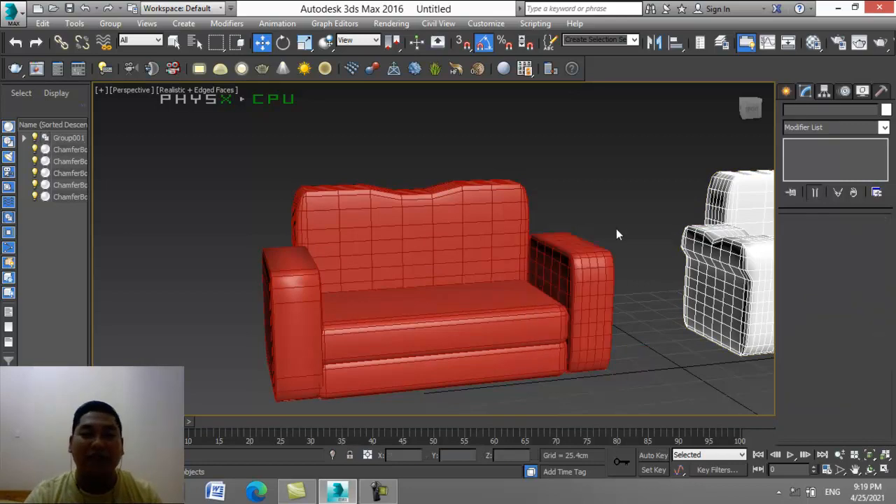
Convert the segmented red arm to an editable poly and select two vertices on its front at vertex level
{"action": "left_click", "coordinate": [578, 264]}
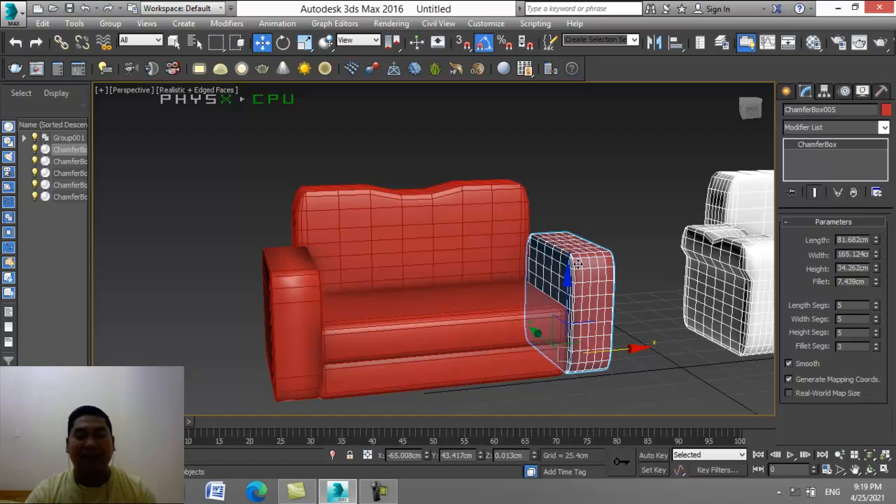
{"action": "right_click", "coordinate": [579, 264]}
{"action": "mouse_move", "coordinate": [647, 397]}
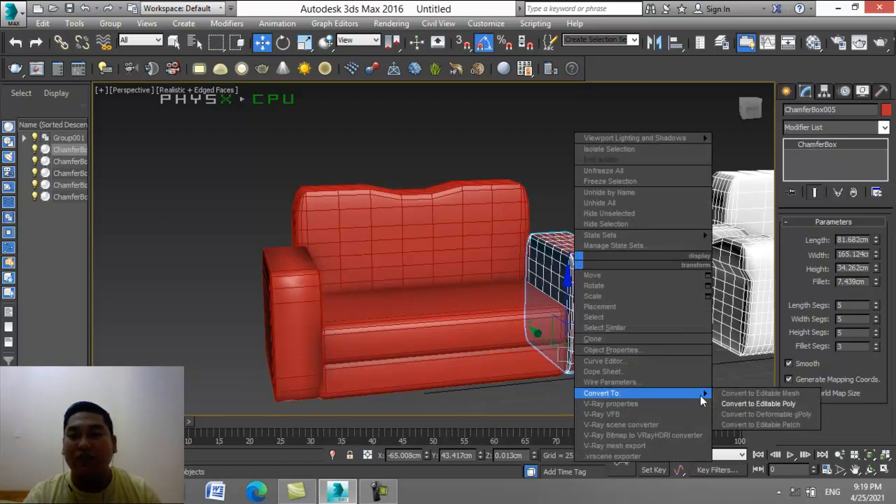
{"action": "left_click", "coordinate": [758, 403]}
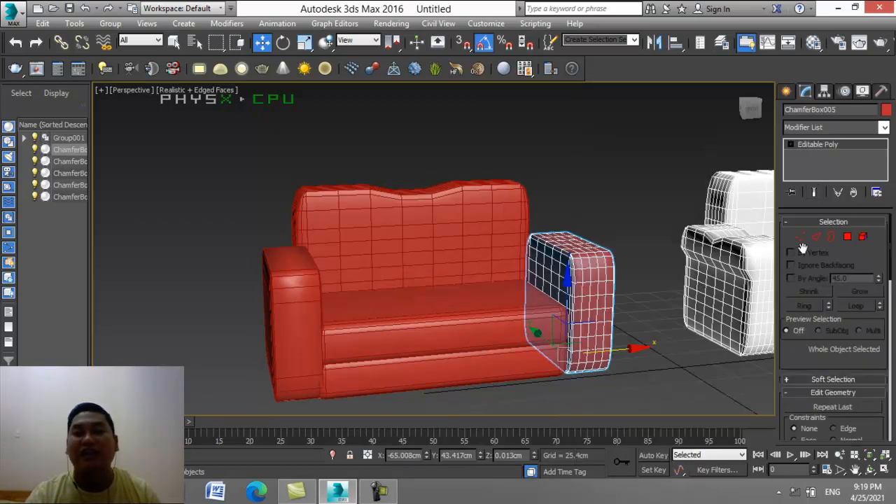
{"action": "left_click", "coordinate": [801, 237]}
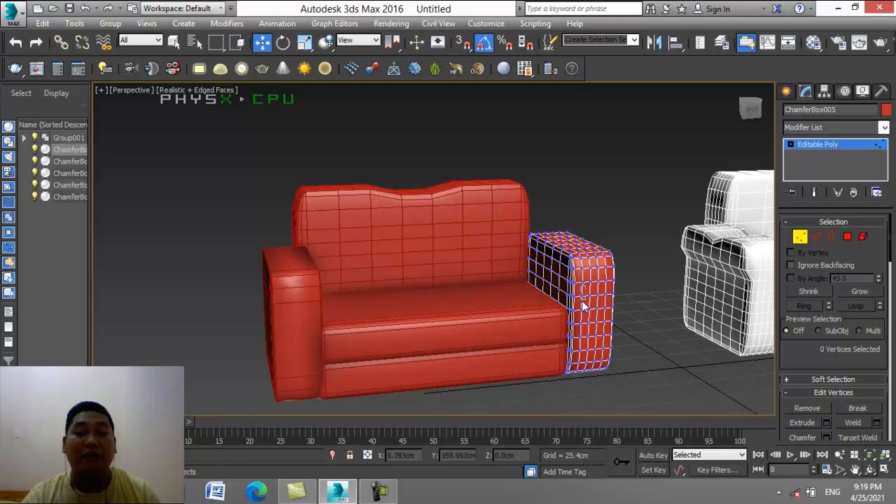
{"action": "left_click_drag", "start_coordinate": [586, 286], "coordinate": [582, 301]}
Frame both sofas in the perspective view, render it to compare them, and close the rendered image
{"action": "left_click", "coordinate": [841, 470]}
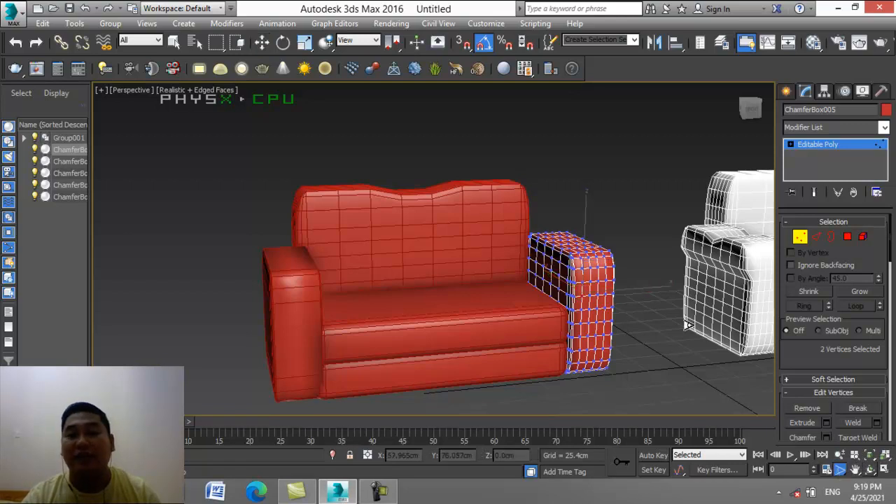
{"action": "left_click_drag", "start_coordinate": [688, 324], "coordinate": [642, 348]}
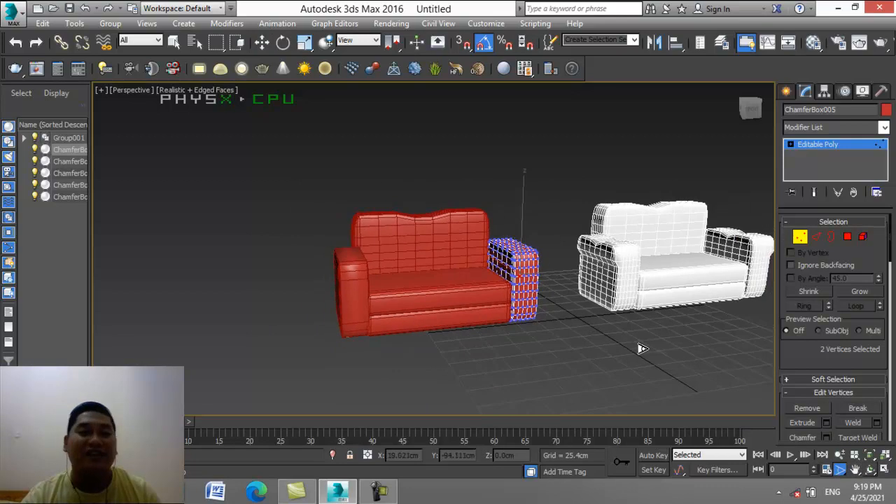
{"action": "left_click", "coordinate": [855, 470]}
{"action": "left_click_drag", "start_coordinate": [660, 352], "coordinate": [506, 372]}
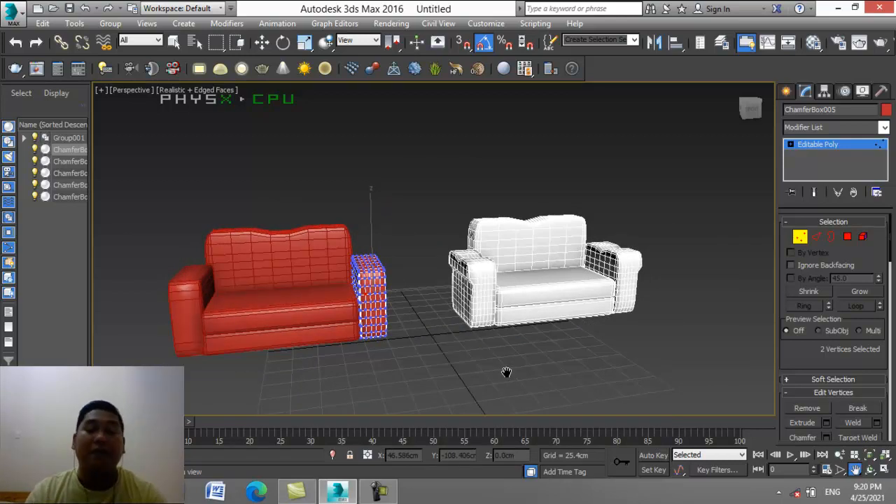
{"action": "key", "text": "shift+q"}
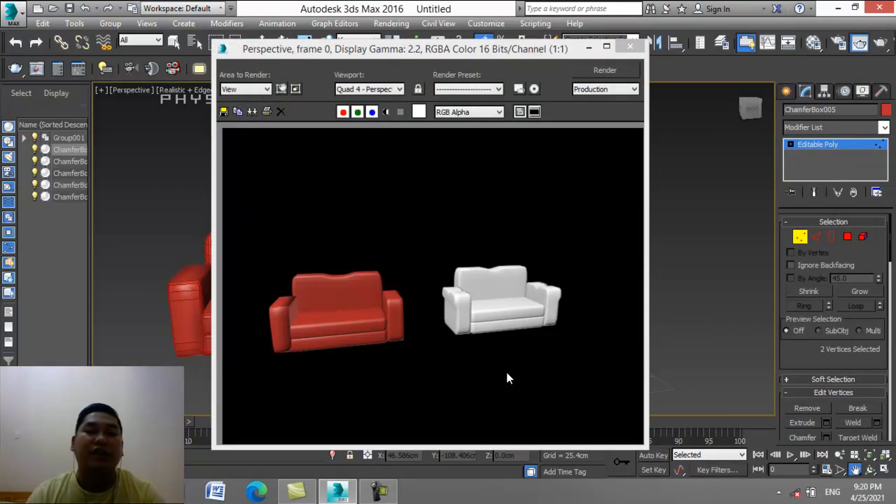
{"action": "left_click", "coordinate": [631, 47]}
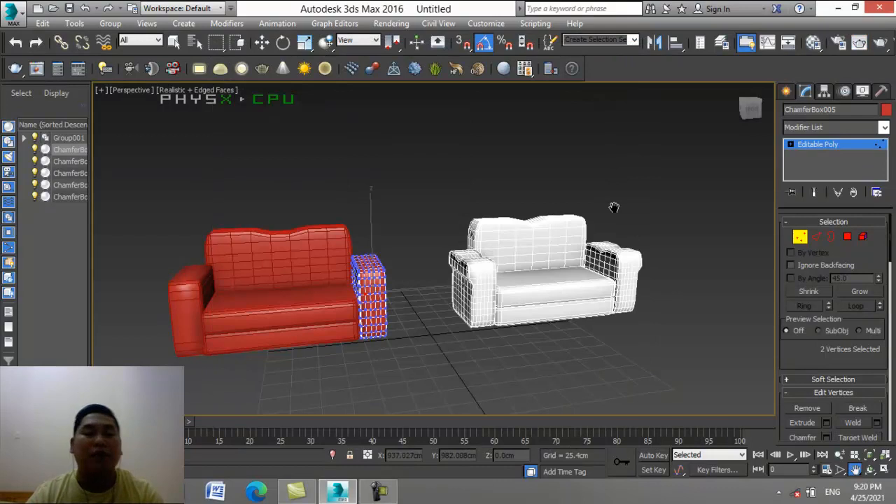